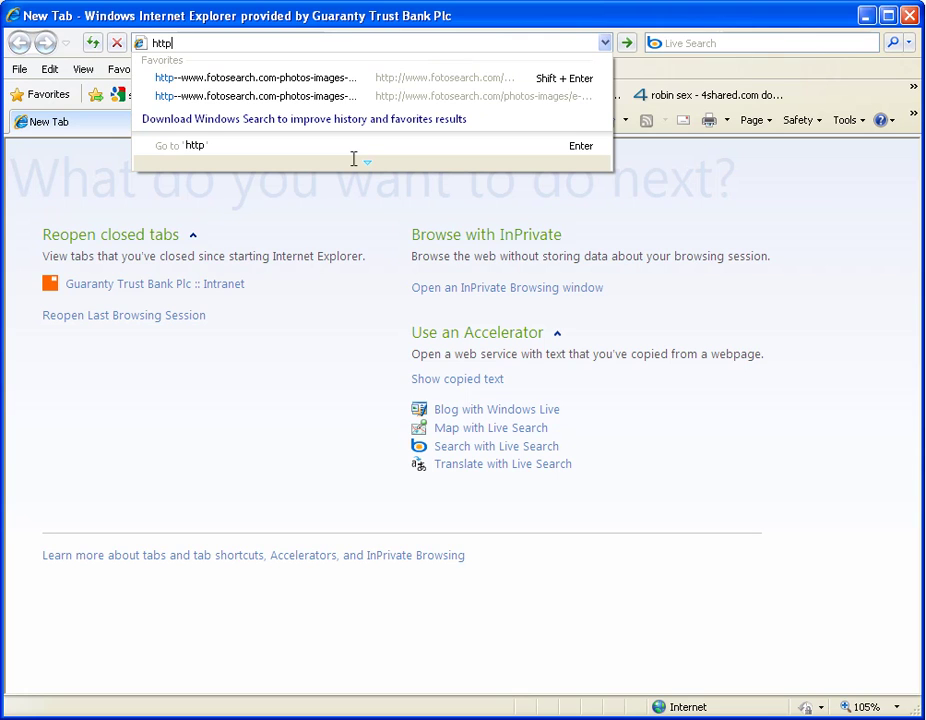
{"action": "type", "text": "://g"}
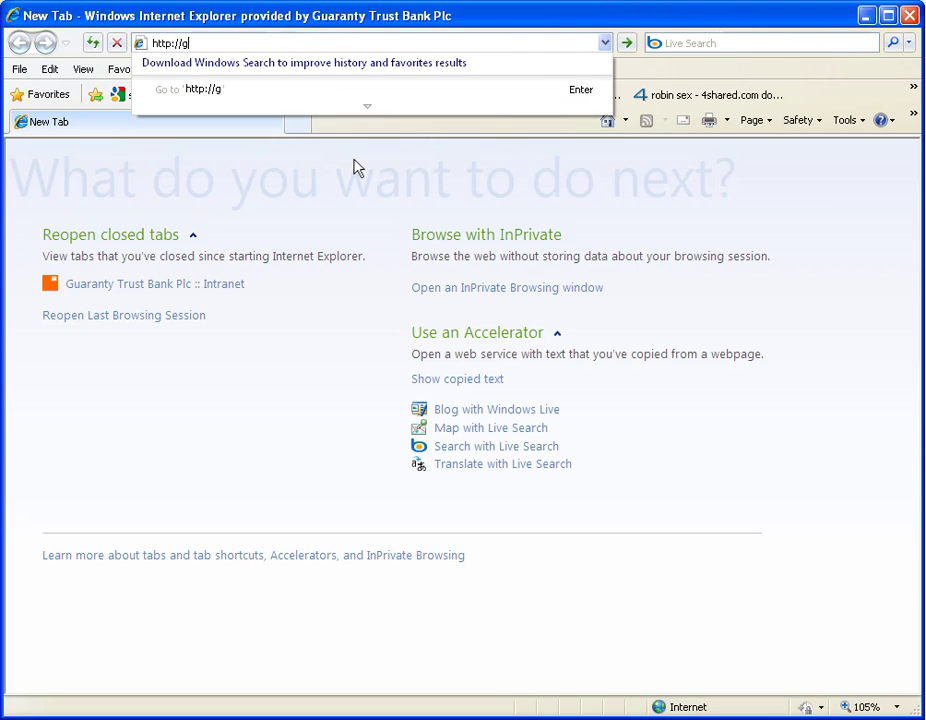
{"action": "type", "text": "tweb.gt"}
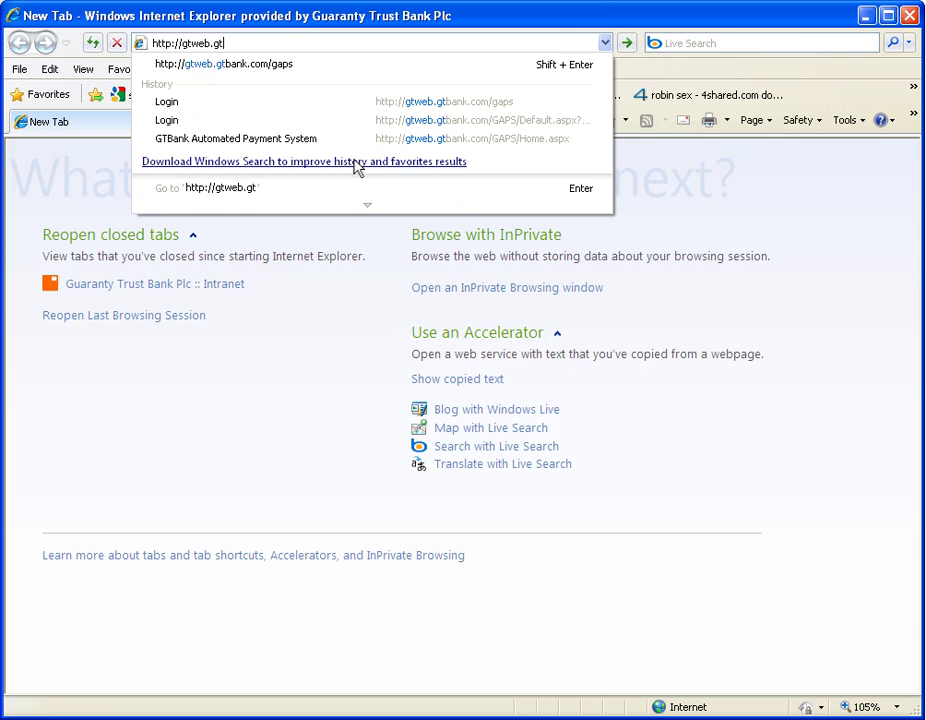
{"action": "key", "text": "Down"}
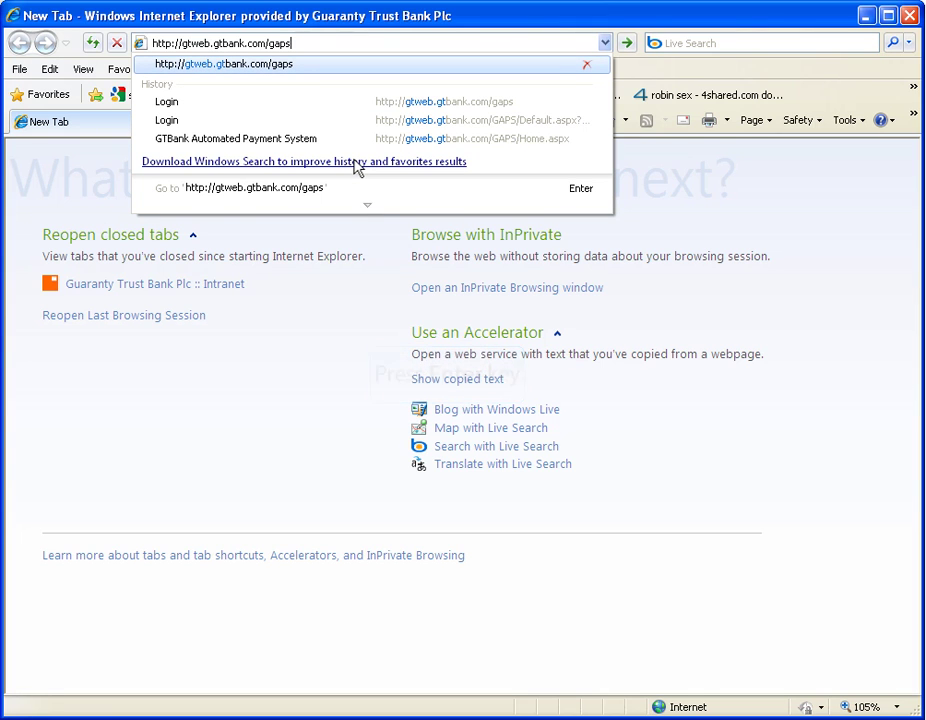
Load the GAPS login page and fill in the access code, user name and password.
{"action": "key", "text": "Return"}
{"action": "type", "text": "gtb"}
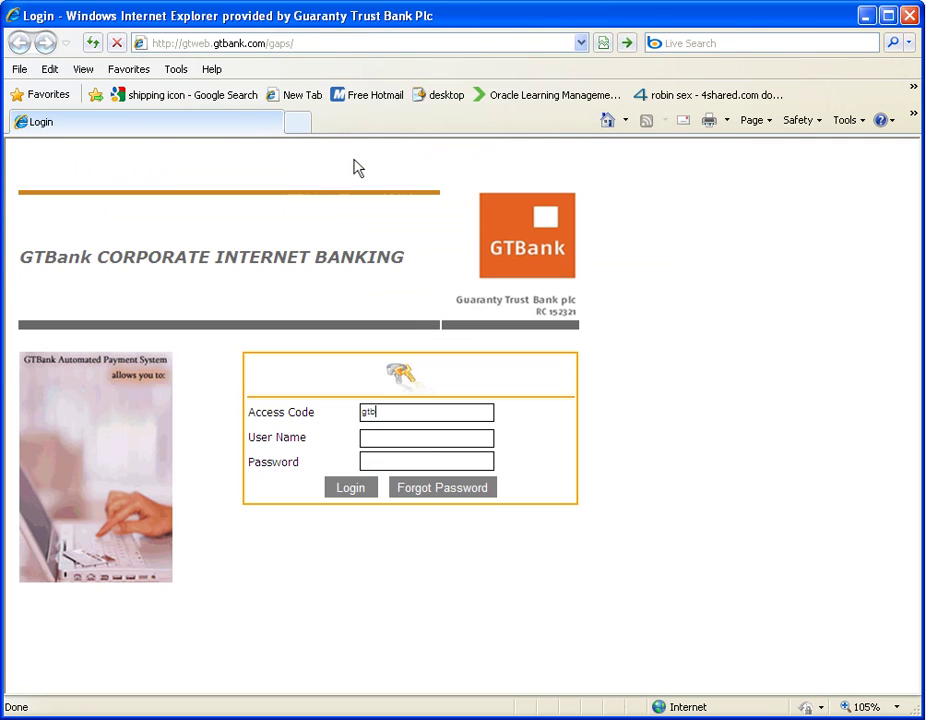
{"action": "type", "text": "-test"}
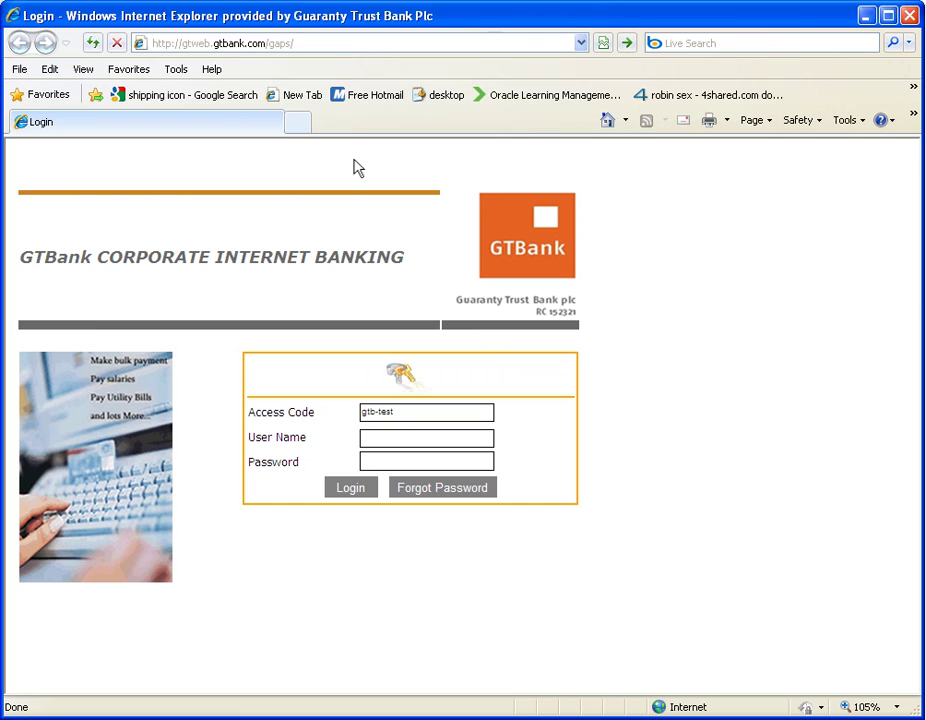
{"action": "type", "text": "talukd"}
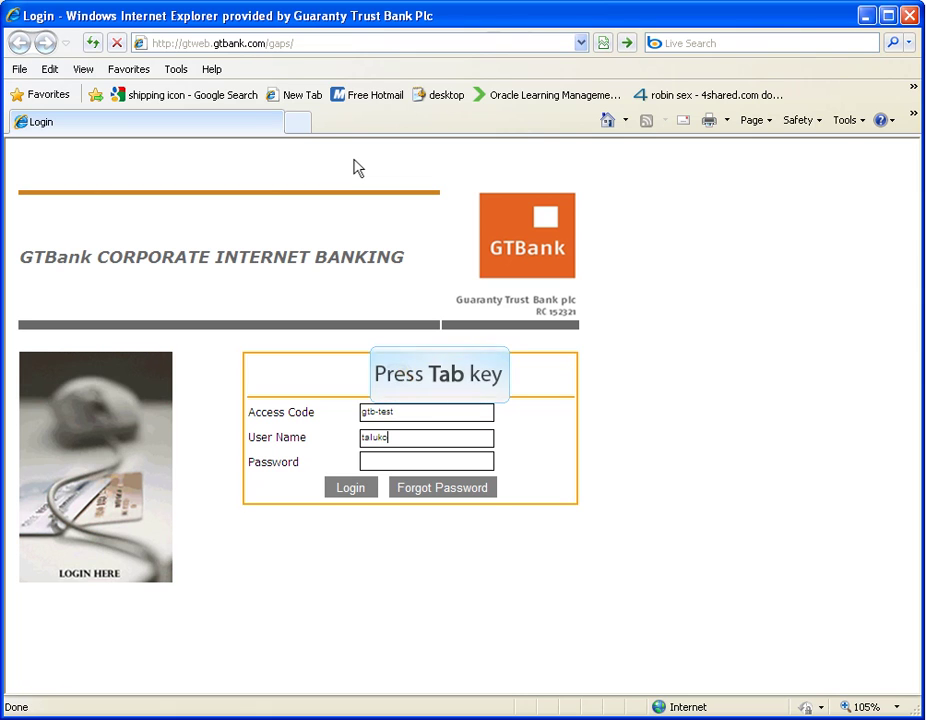
{"action": "key", "text": "Tab"}
{"action": "type", "text": "••••••••"}
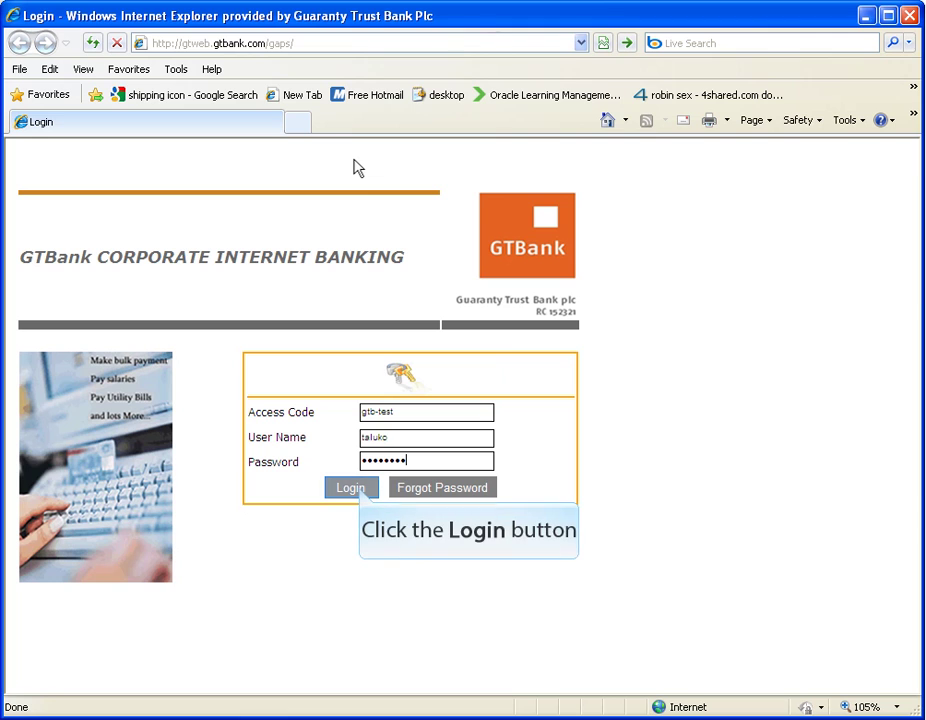
Log in and expand the Task links under the ADMINISTRATOR menu.
{"action": "left_click", "coordinate": [361, 492]}
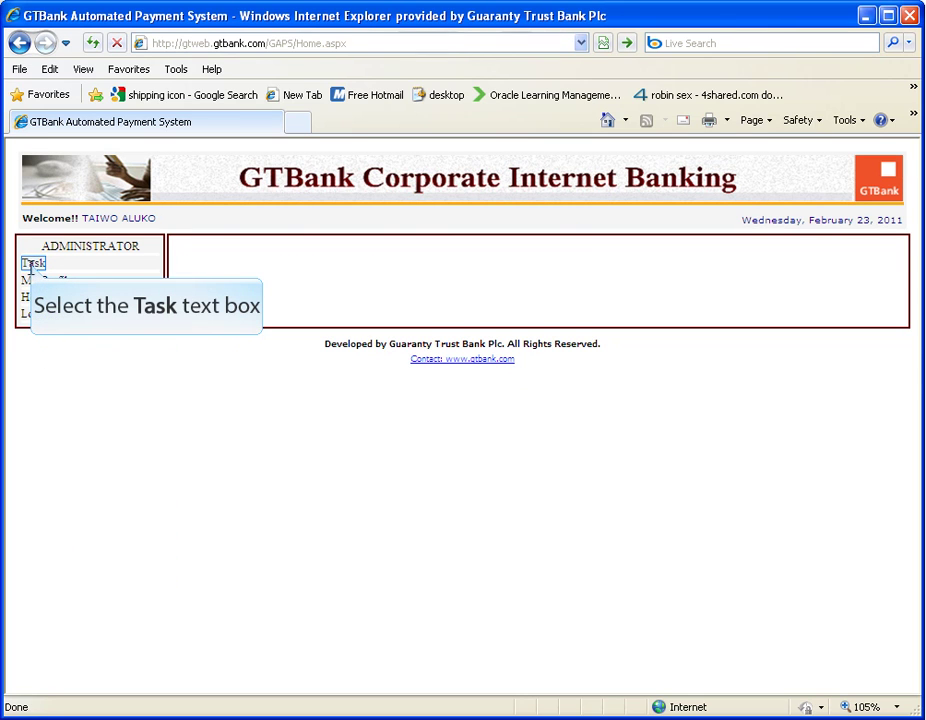
{"action": "left_click", "coordinate": [30, 262]}
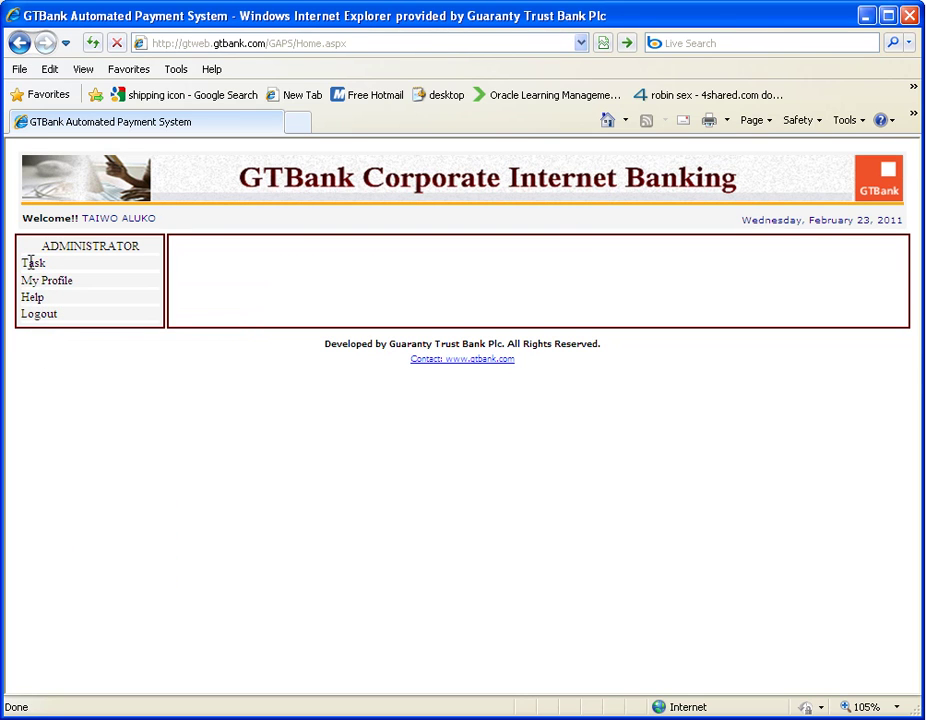
{"action": "left_click", "coordinate": [30, 262]}
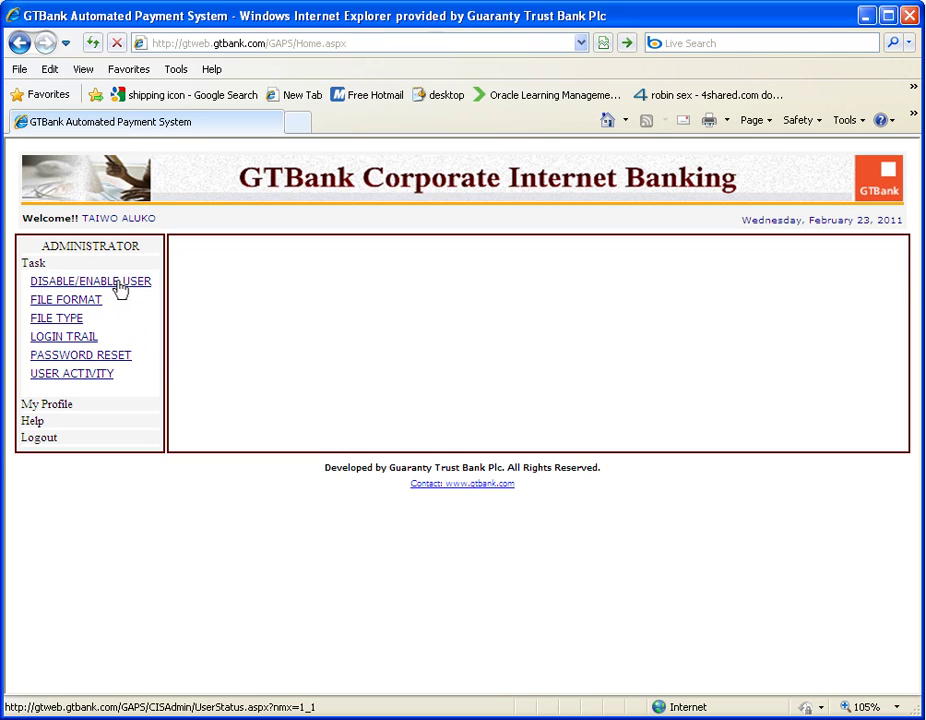
Deactivate the chosen customer's approver from the Active Users list and acknowledge the success message.
{"action": "left_click", "coordinate": [119, 288]}
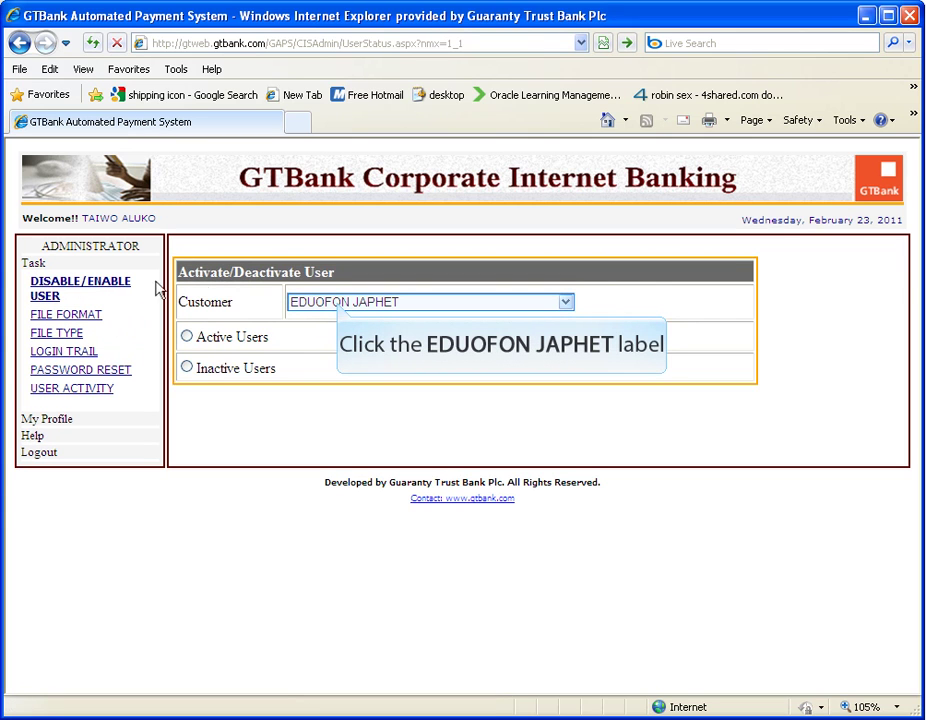
{"action": "left_click", "coordinate": [340, 302]}
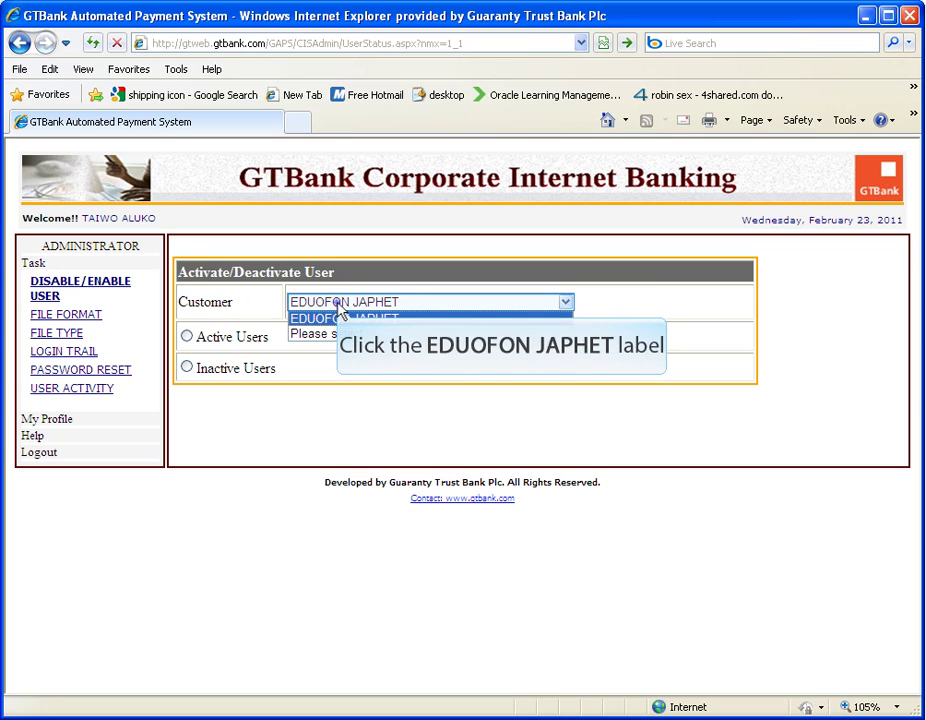
{"action": "left_click", "coordinate": [340, 307]}
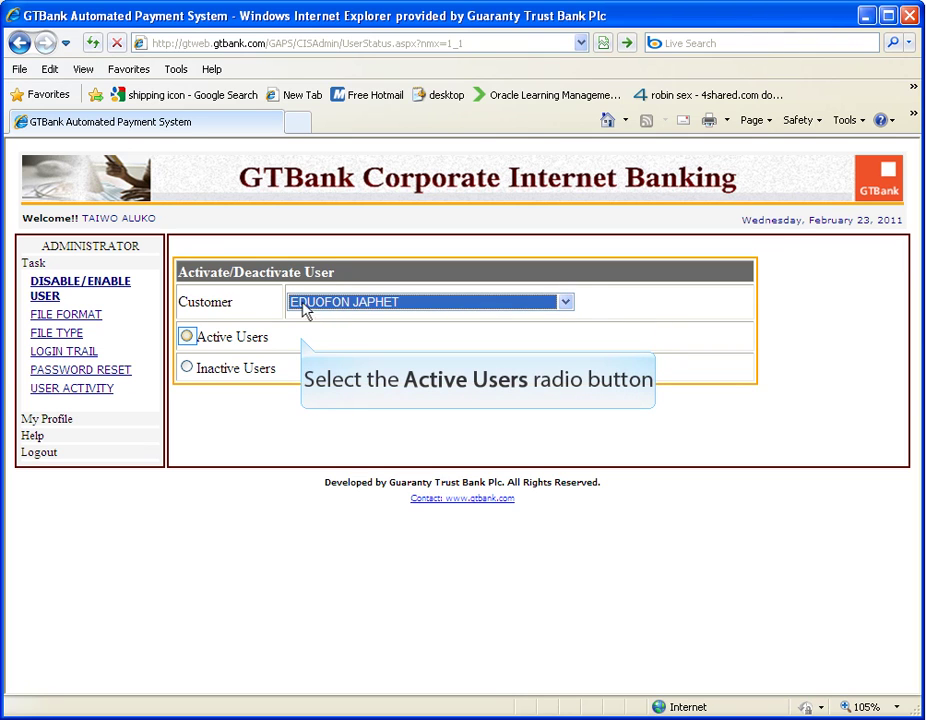
{"action": "left_click", "coordinate": [187, 338]}
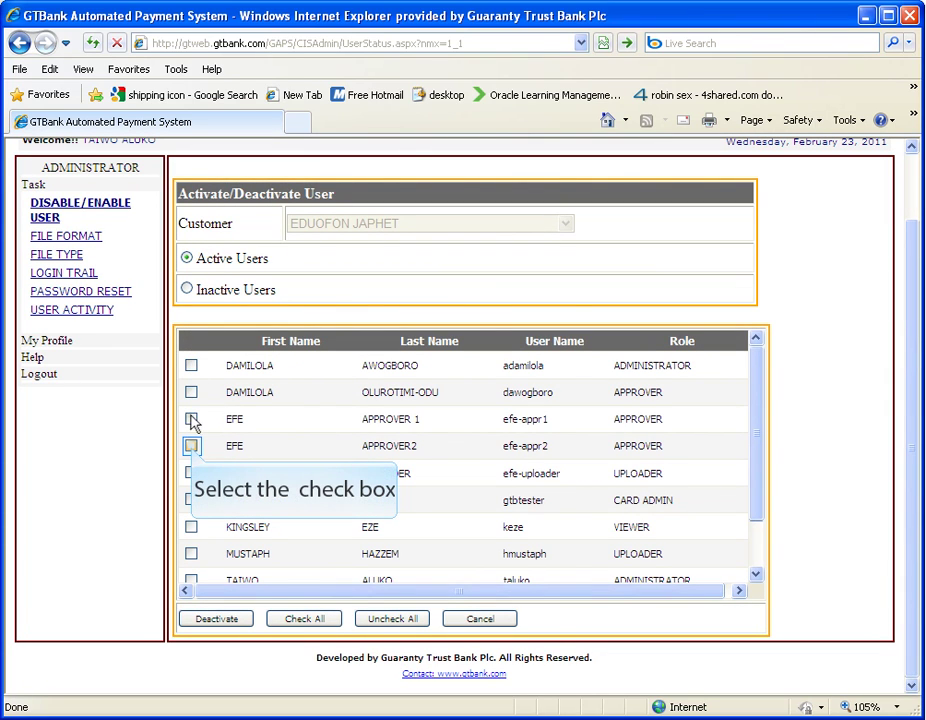
{"action": "left_click", "coordinate": [191, 446]}
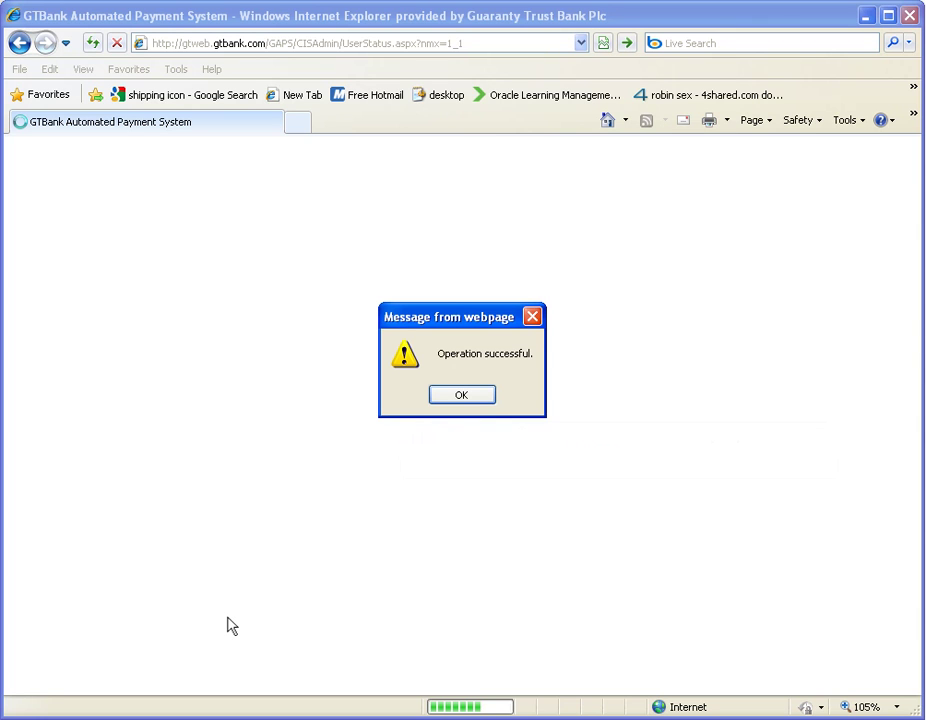
{"action": "key", "text": "Return"}
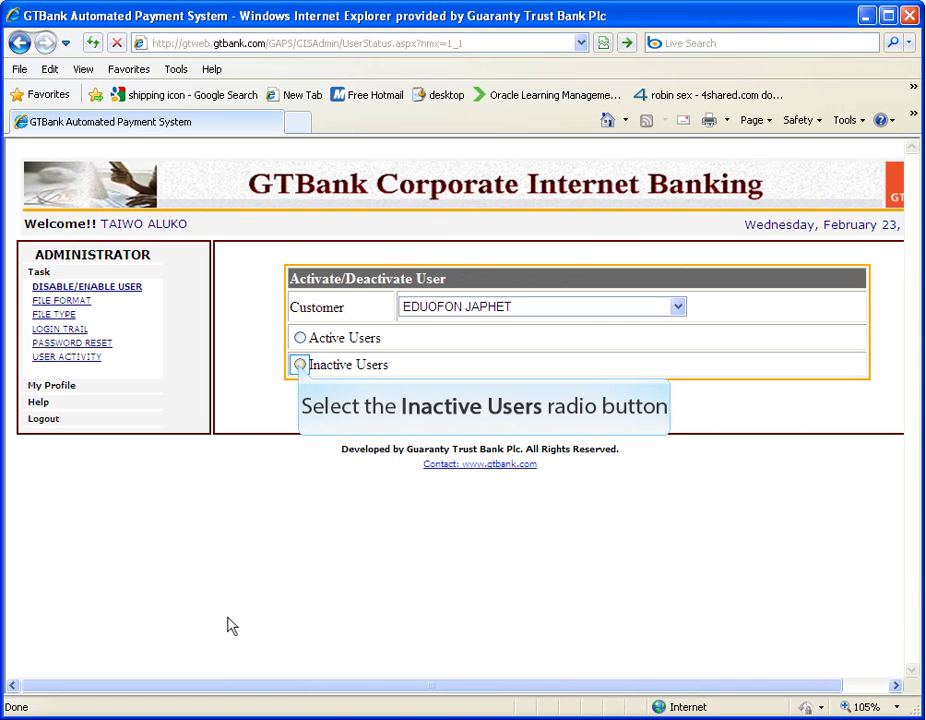
Reactivate the deactivated approver from the customer's Inactive Users list.
{"action": "left_click", "coordinate": [300, 365]}
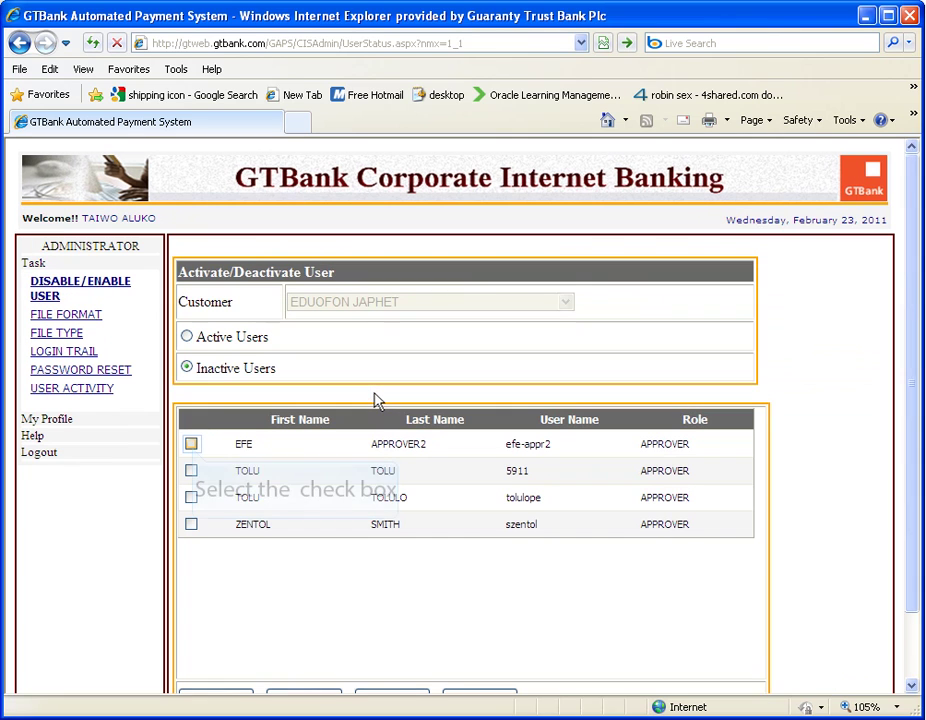
{"action": "left_click", "coordinate": [191, 444]}
{"action": "scroll", "coordinate": [200, 455], "scroll_direction": "down", "scroll_amount": 1}
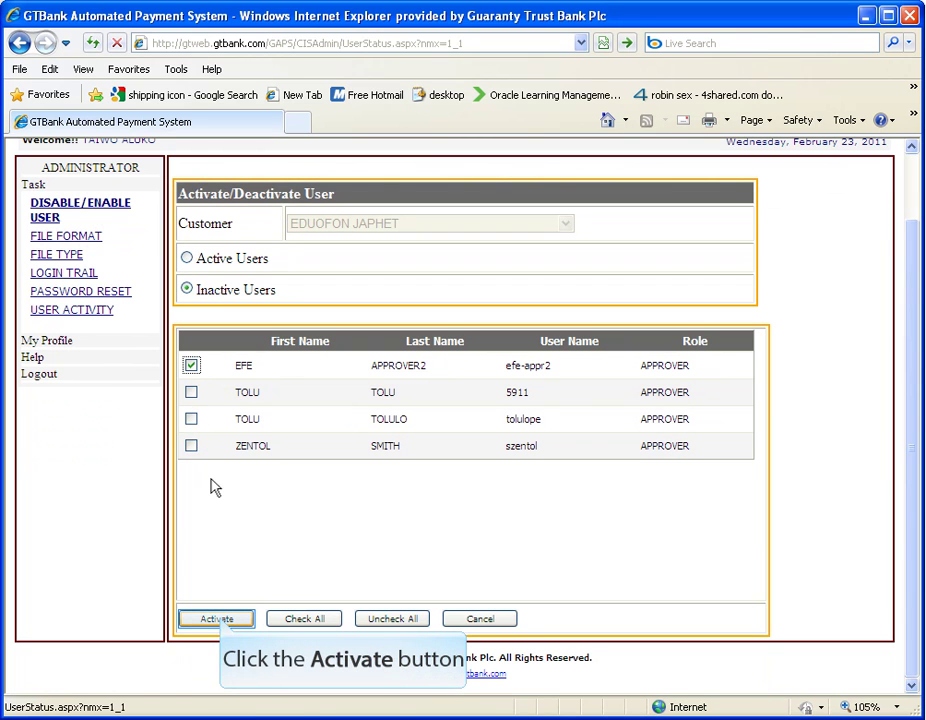
{"action": "left_click", "coordinate": [223, 619]}
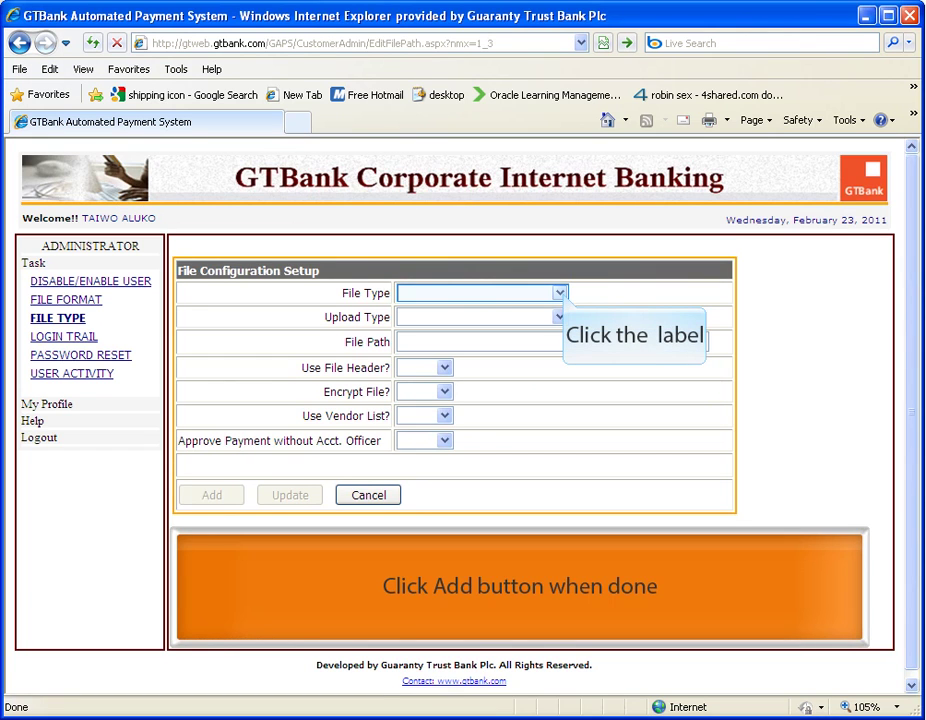
Add an Excel File, Browse-upload configuration with file header Yes, vendor list and officer-free approval No.
{"action": "left_click", "coordinate": [560, 293]}
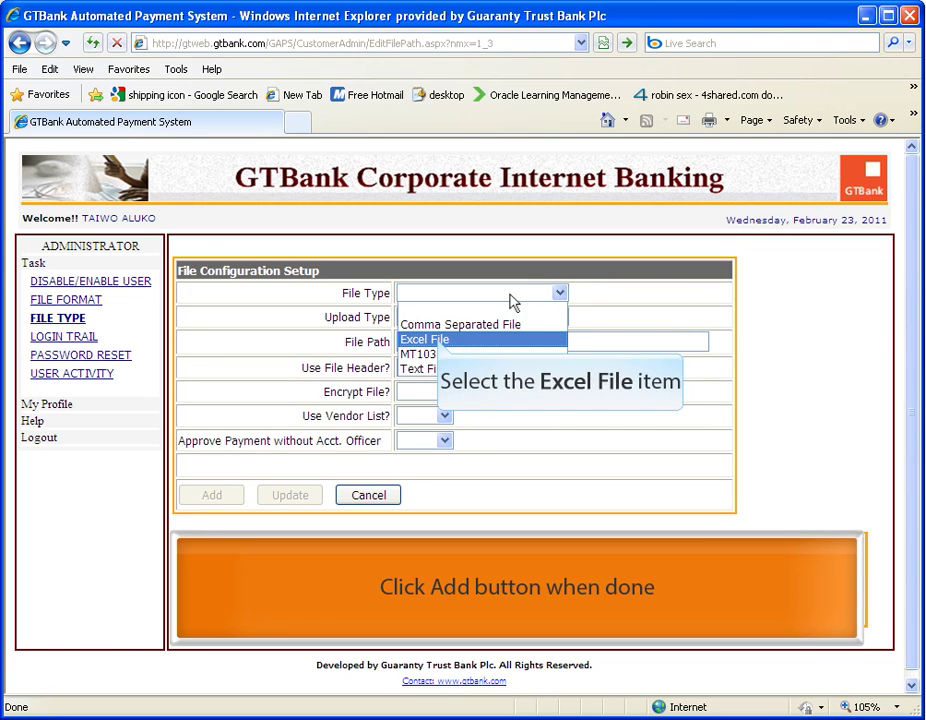
{"action": "left_click", "coordinate": [425, 340]}
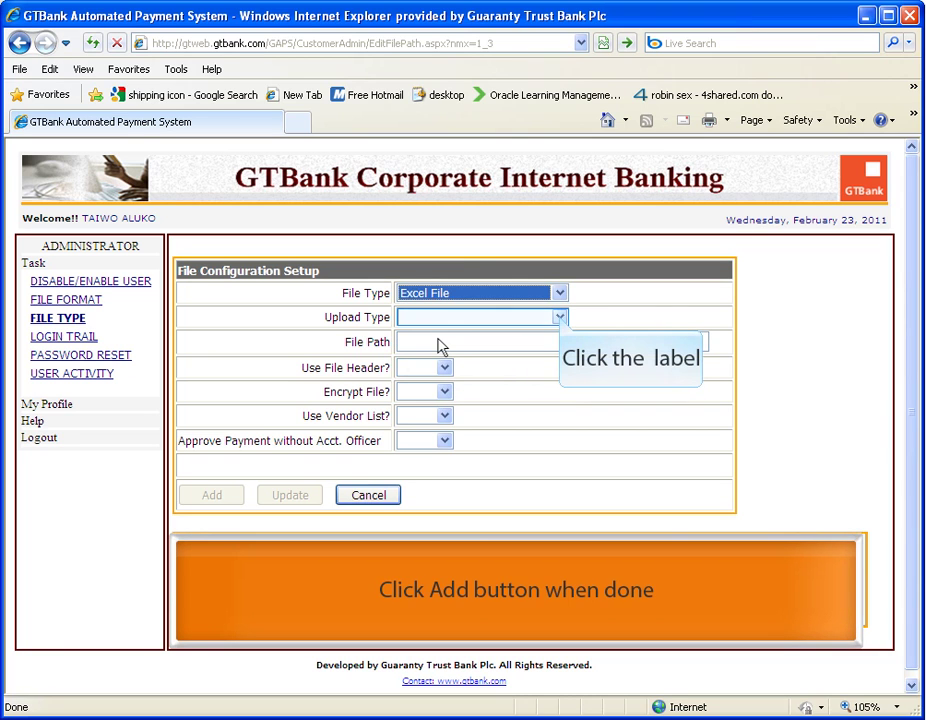
{"action": "left_click", "coordinate": [560, 317]}
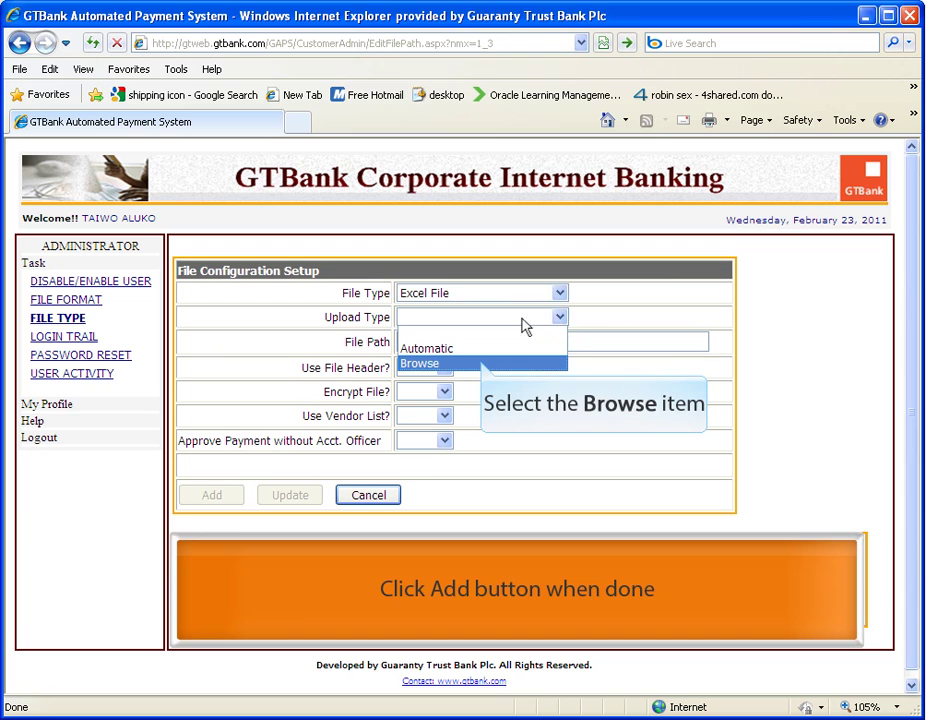
{"action": "left_click", "coordinate": [484, 367]}
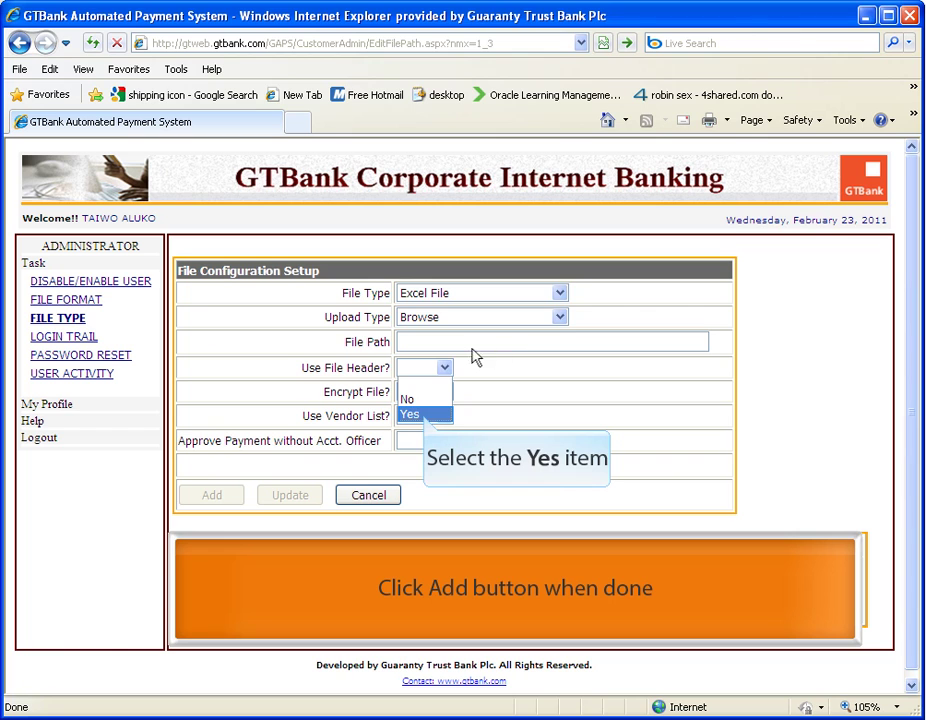
{"action": "left_click", "coordinate": [424, 415]}
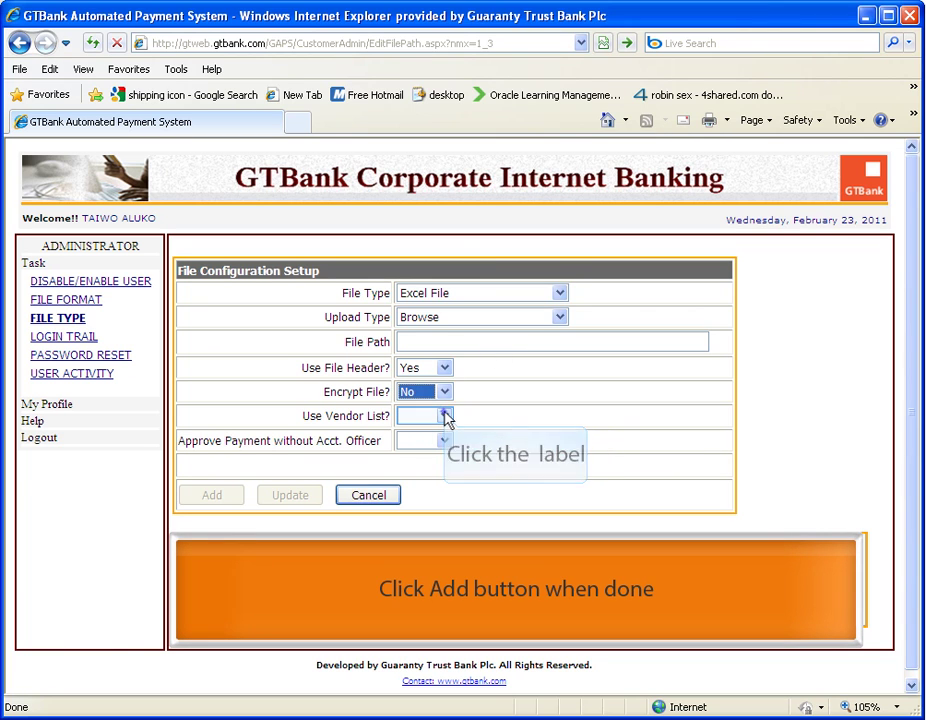
{"action": "left_click", "coordinate": [446, 418]}
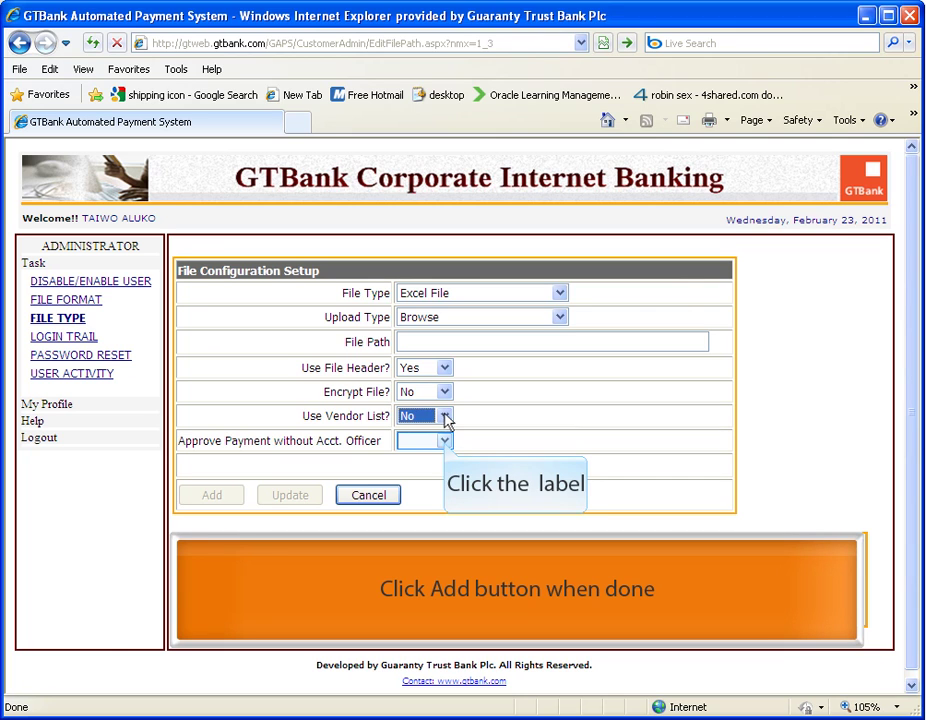
{"action": "left_click", "coordinate": [445, 443]}
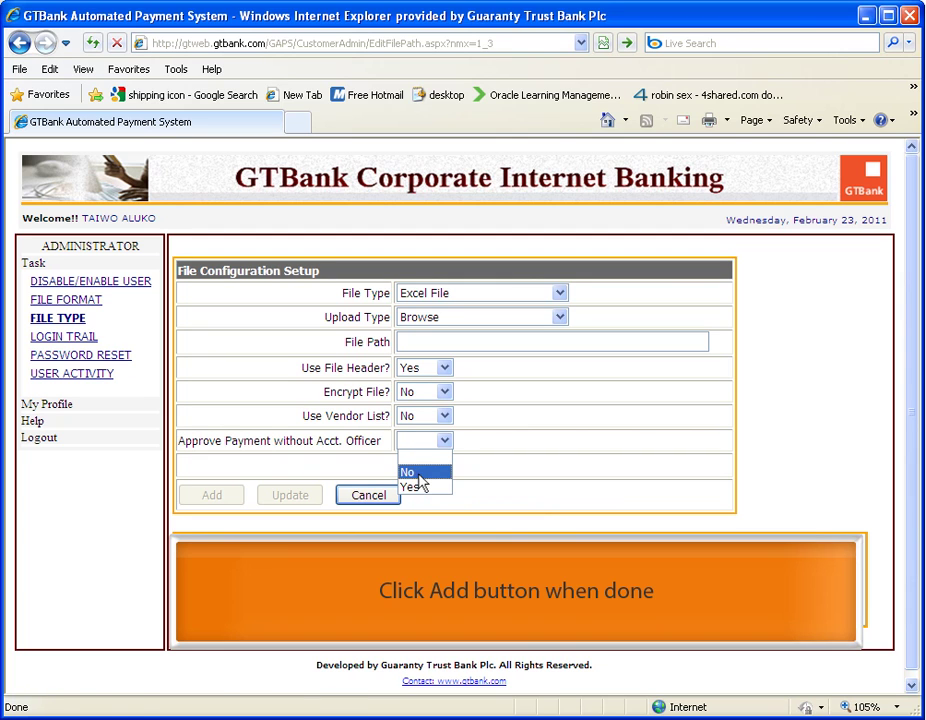
{"action": "left_click", "coordinate": [410, 472]}
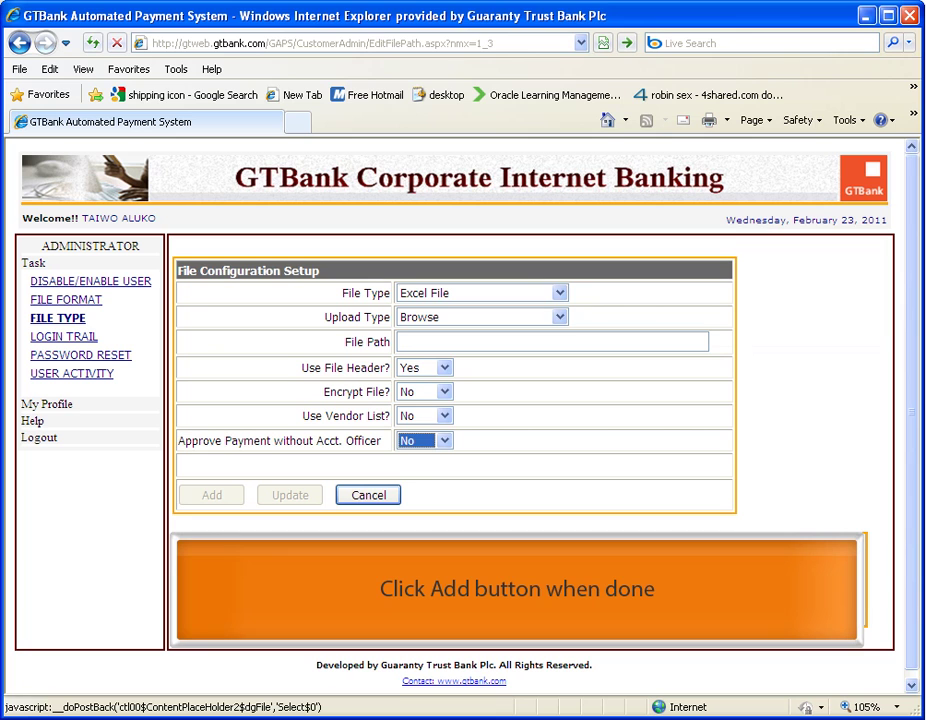
{"action": "left_click", "coordinate": [197, 606]}
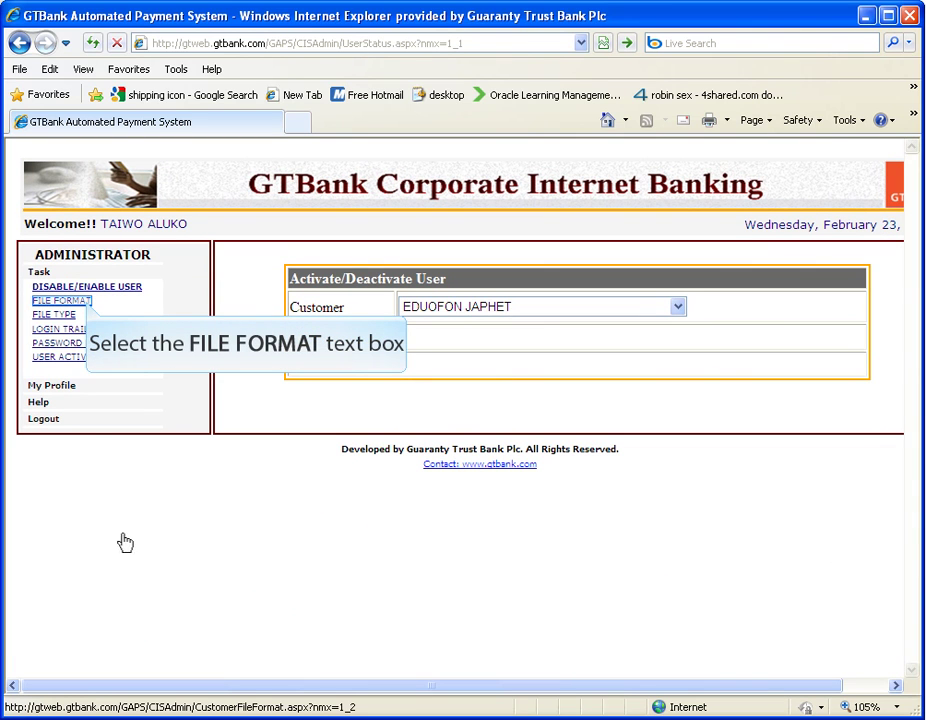
Switch the FILE FORMAT setup to Define File Format mode to show the field-mapping table.
{"action": "left_click", "coordinate": [88, 305]}
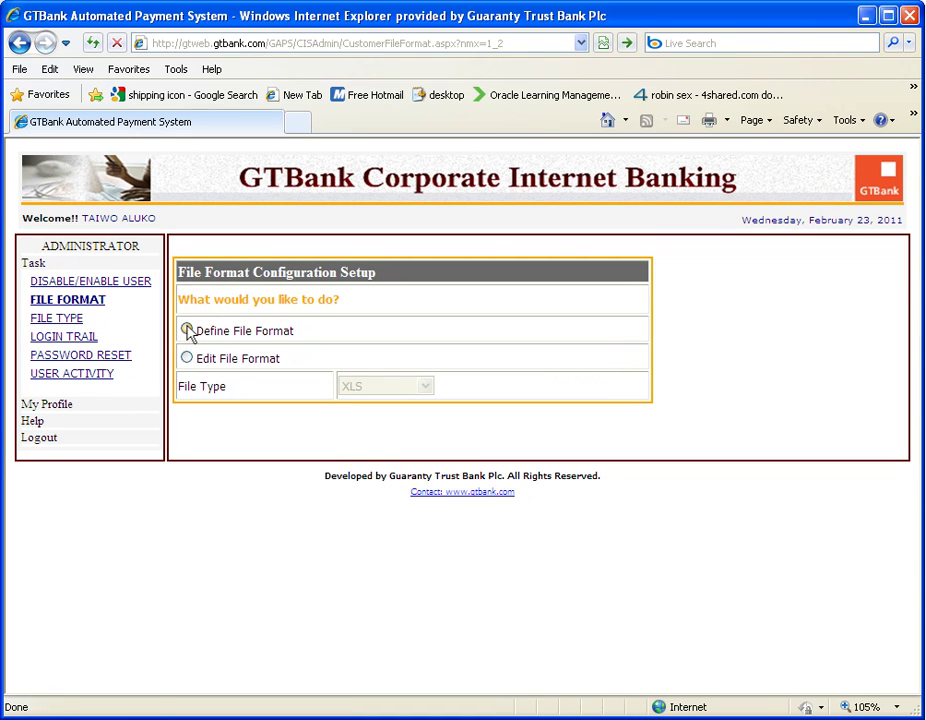
{"action": "left_click", "coordinate": [188, 331]}
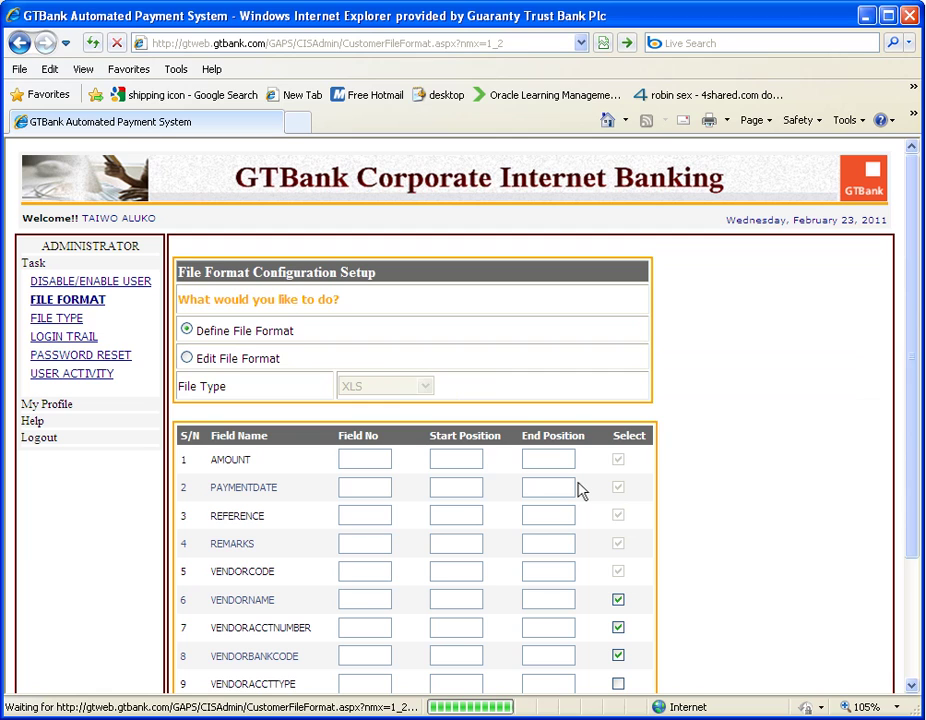
Enter field numbers 1–6 for AMOUNT, PAYMENTDATE, REFERENCE, REMARKS, VENDORCODE and VENDORNAME.
{"action": "type", "text": "1"}
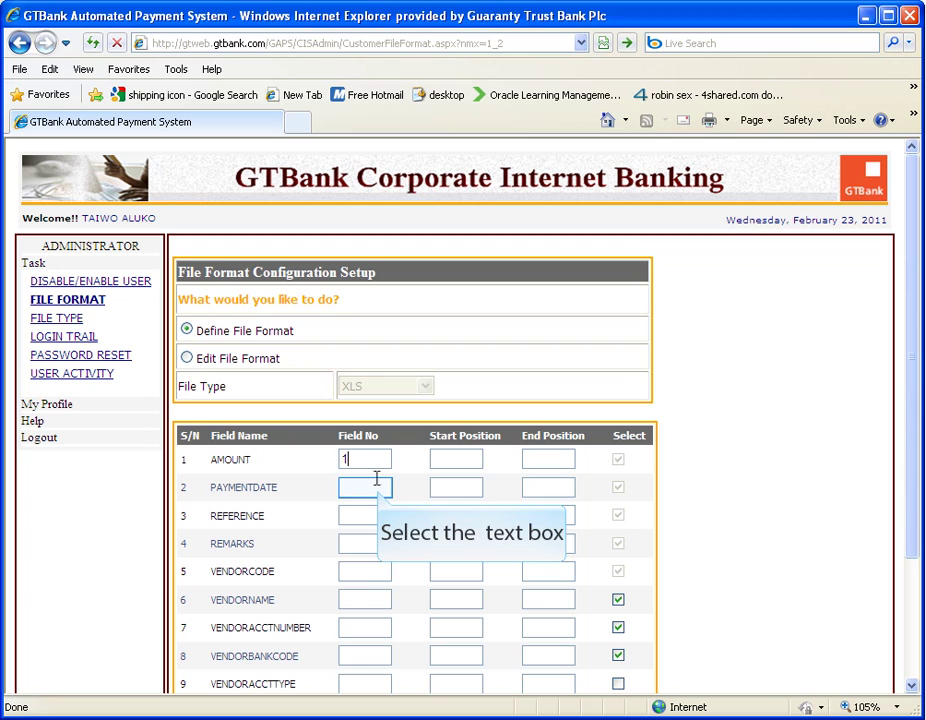
{"action": "left_click", "coordinate": [377, 489]}
{"action": "type", "text": "2"}
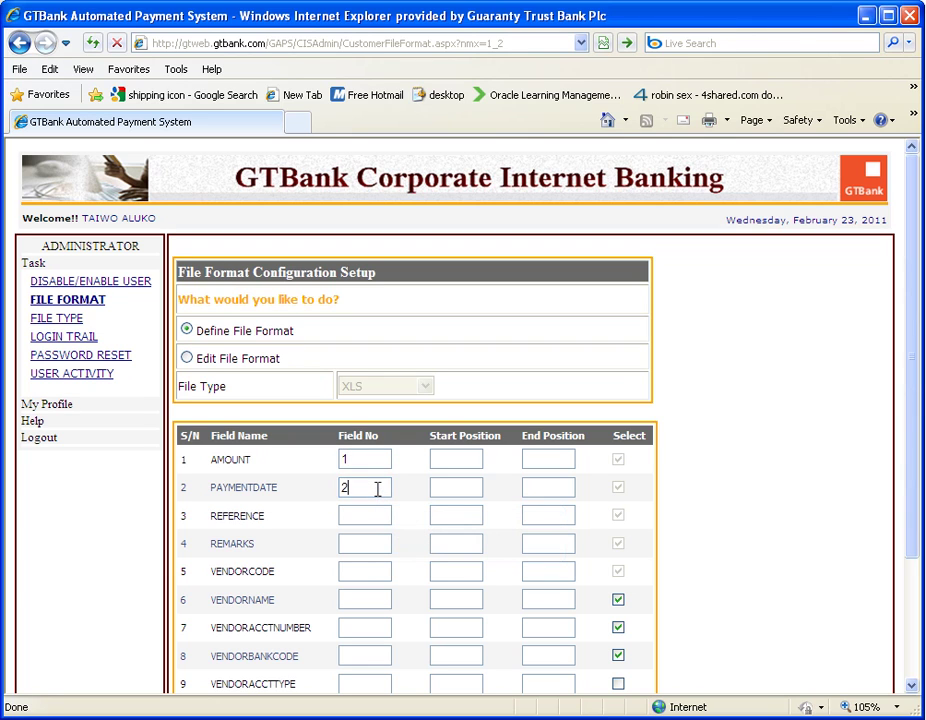
{"action": "key", "text": "Tab"}
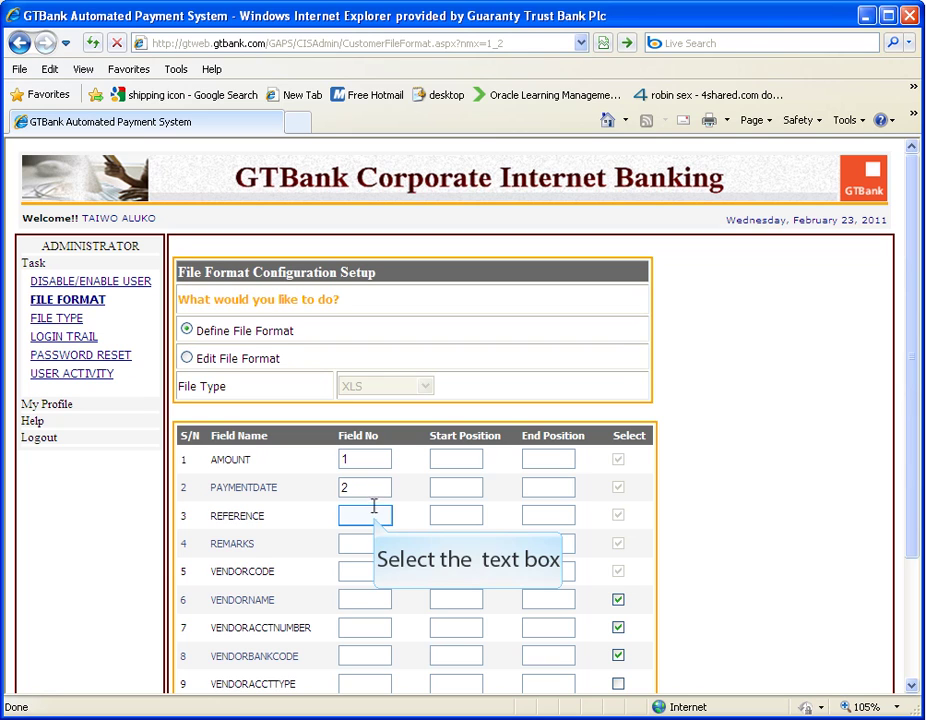
{"action": "left_click", "coordinate": [374, 515]}
{"action": "type", "text": "3"}
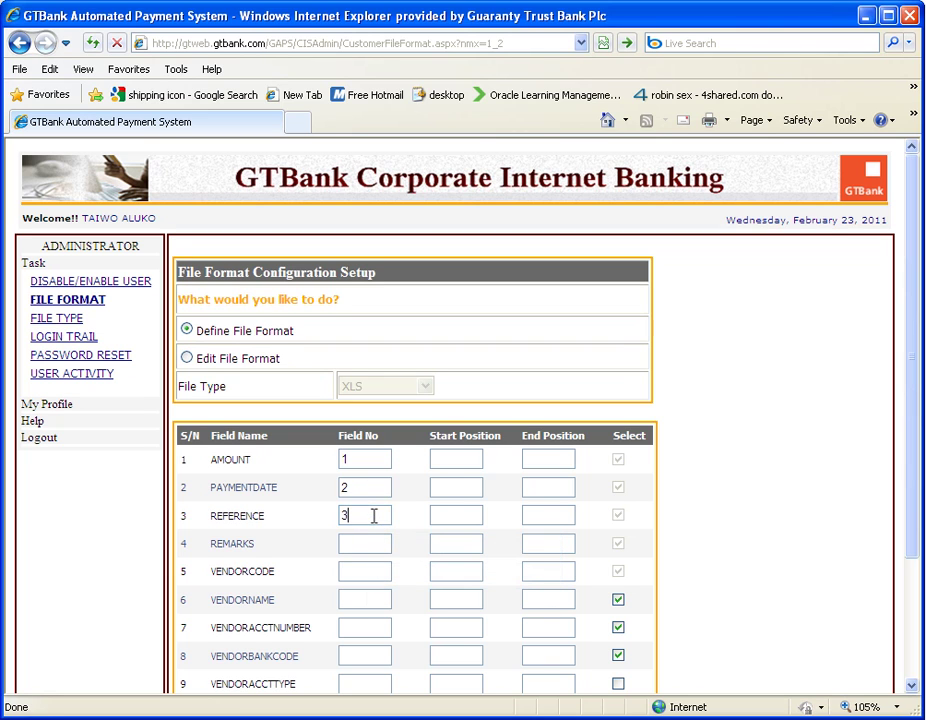
{"action": "key", "text": "Tab"}
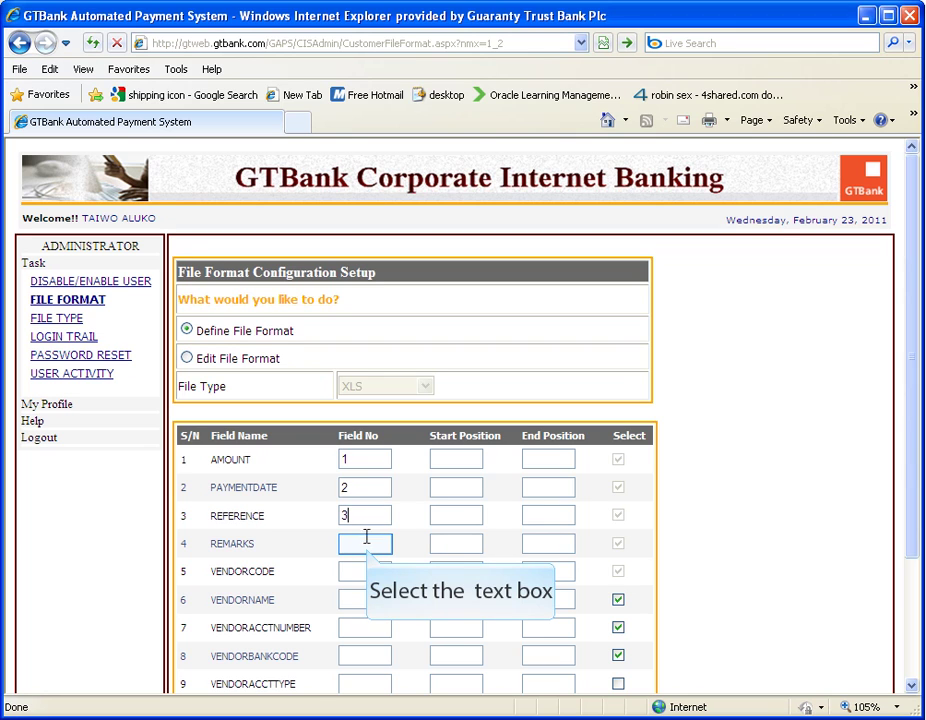
{"action": "type", "text": "4"}
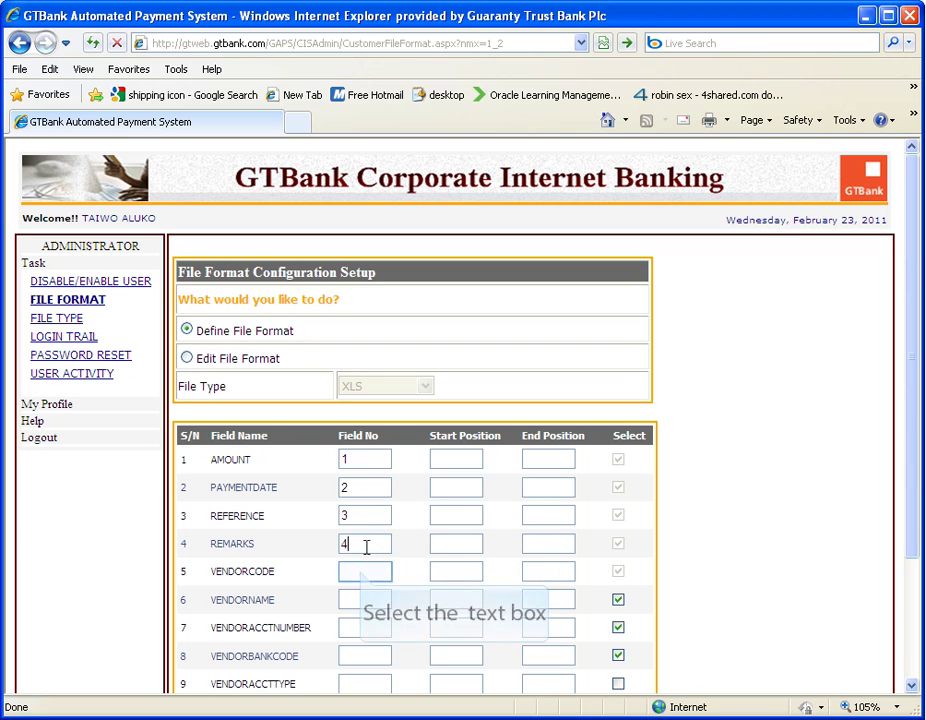
{"action": "key", "text": "Tab"}
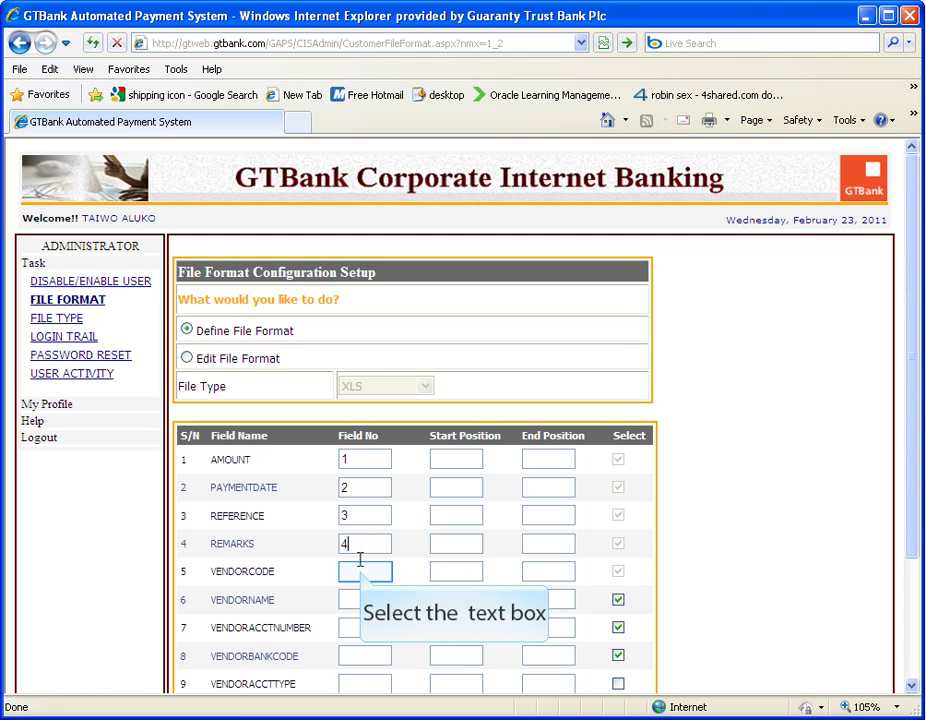
{"action": "type", "text": "5"}
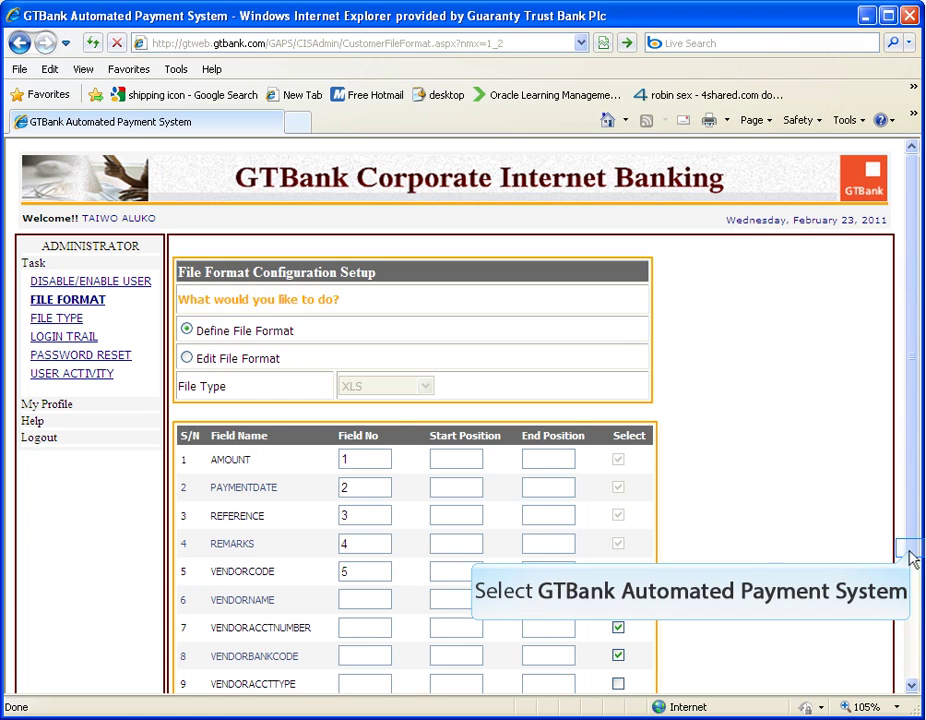
{"action": "left_click_drag", "start_coordinate": [912, 554], "coordinate": [918, 638]}
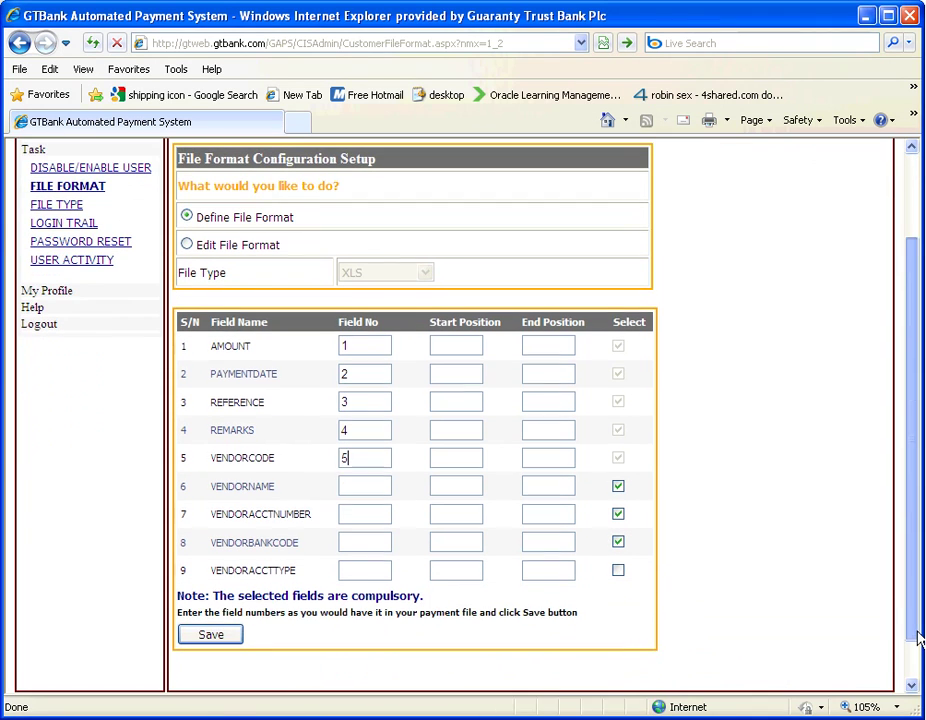
{"action": "left_click", "coordinate": [363, 485]}
{"action": "type", "text": "6"}
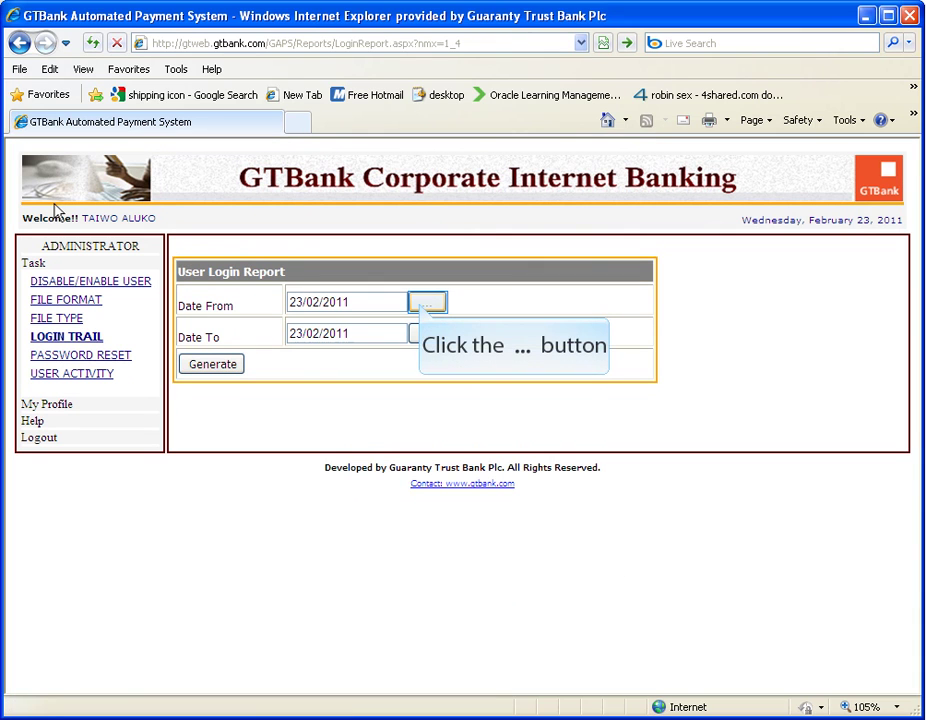
Generate the user login report for 01/02/2011 to 09/02/2011.
{"action": "left_click", "coordinate": [424, 306]}
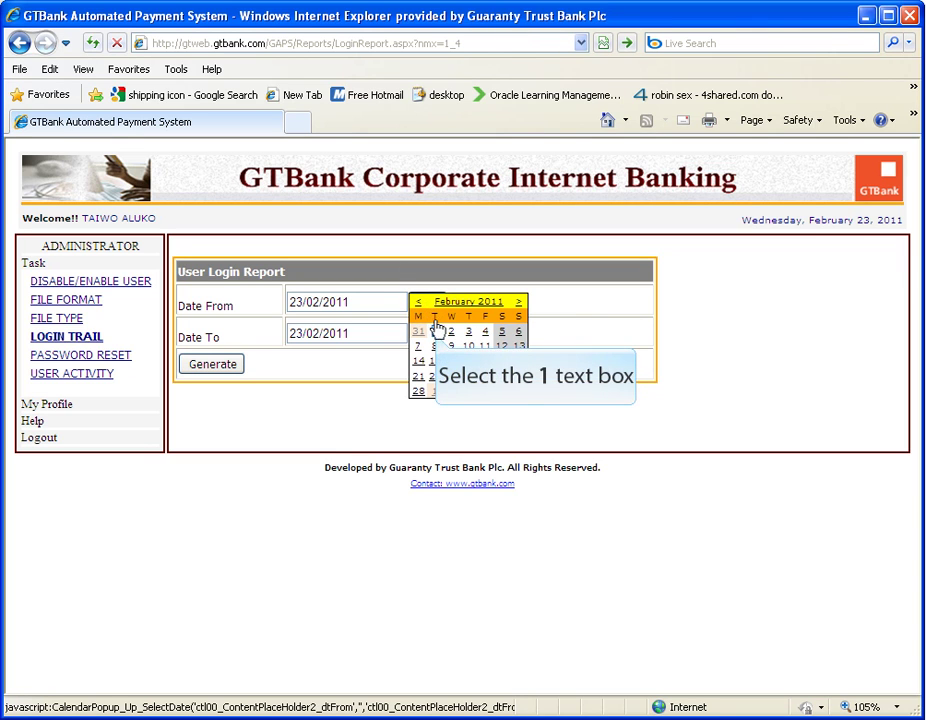
{"action": "left_click", "coordinate": [435, 331]}
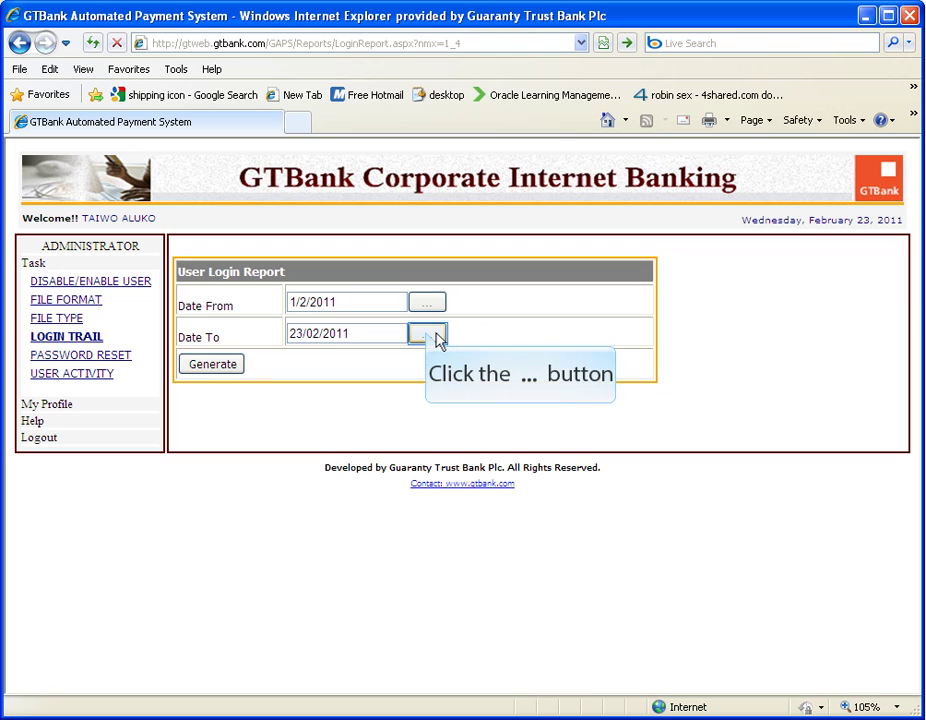
{"action": "left_click", "coordinate": [436, 338]}
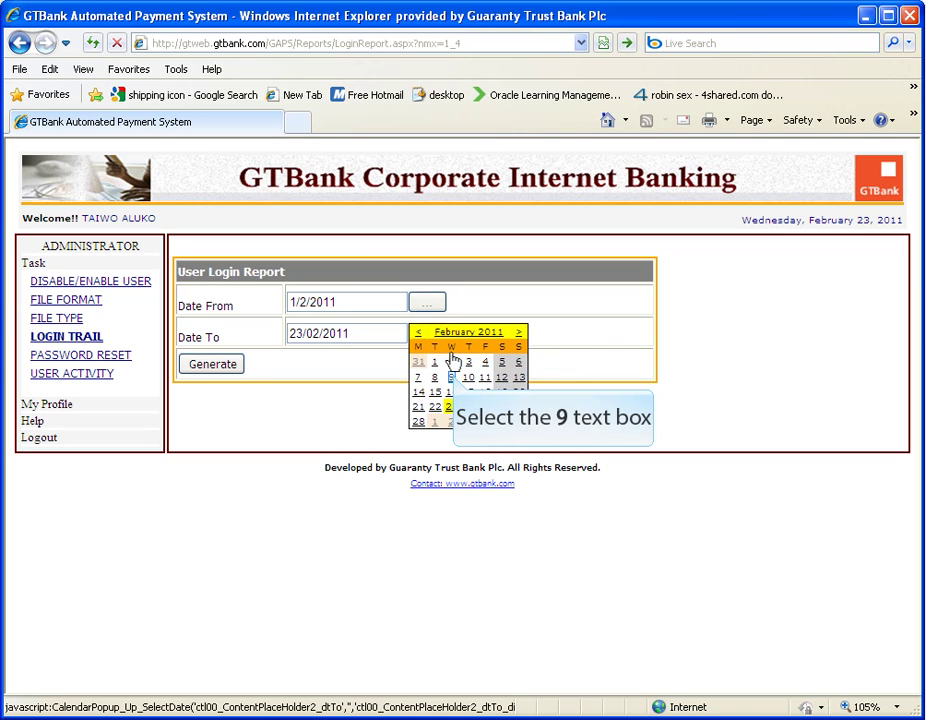
{"action": "left_click", "coordinate": [452, 378]}
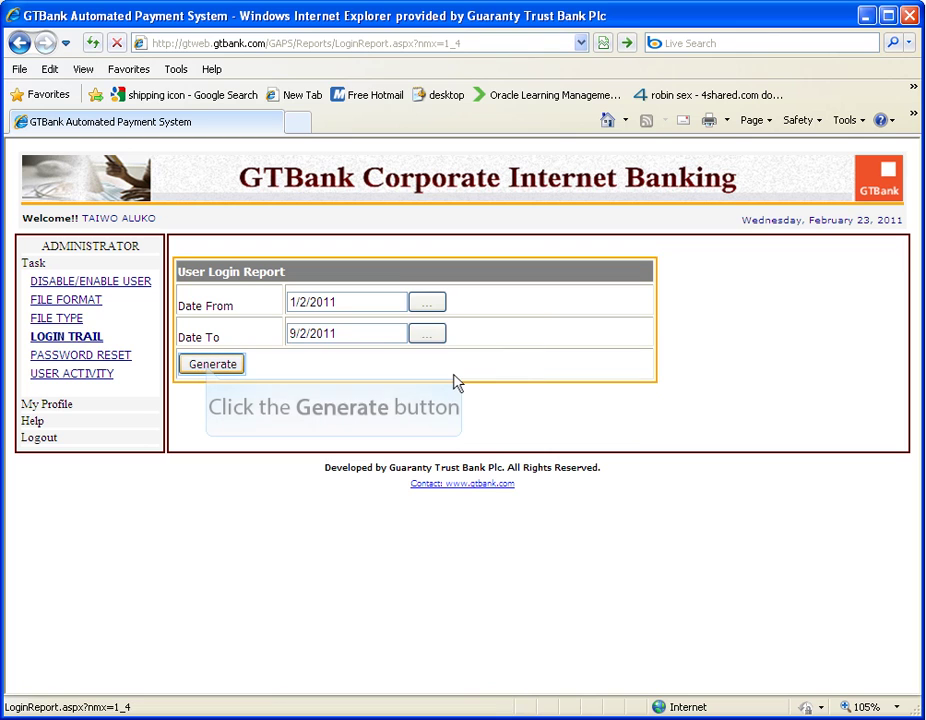
{"action": "left_click", "coordinate": [210, 368]}
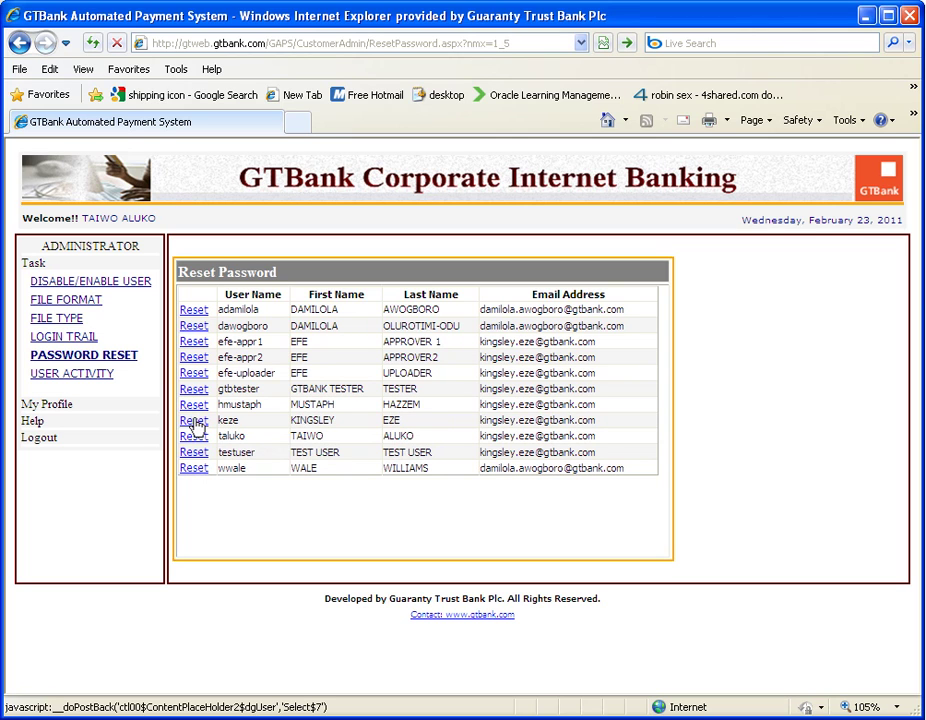
Confirm the user's password reset so a new password is emailed.
{"action": "left_click", "coordinate": [194, 421]}
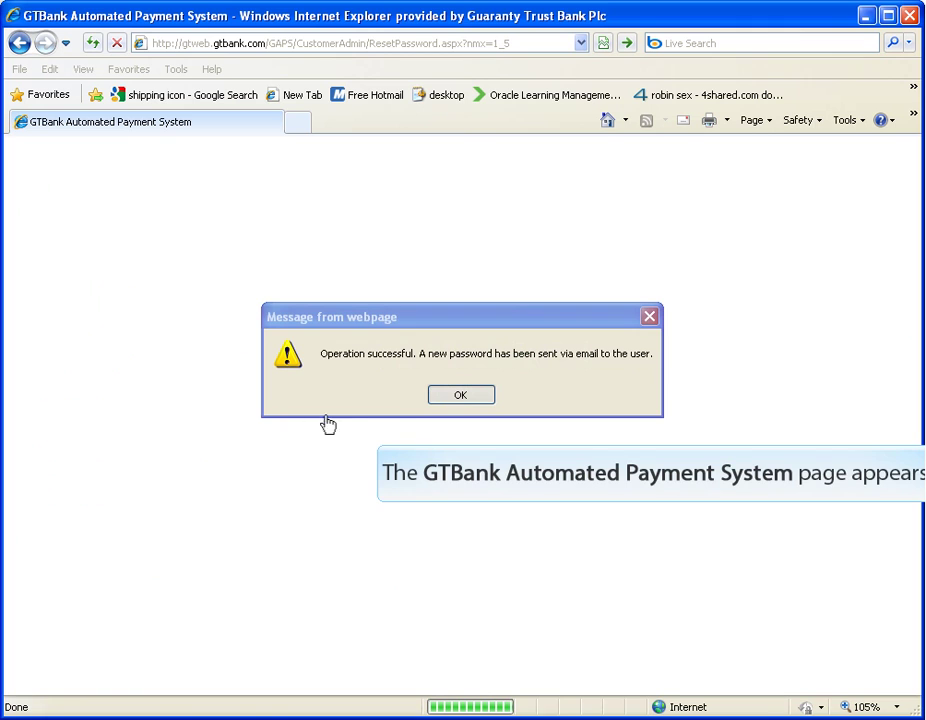
{"action": "left_click", "coordinate": [456, 396]}
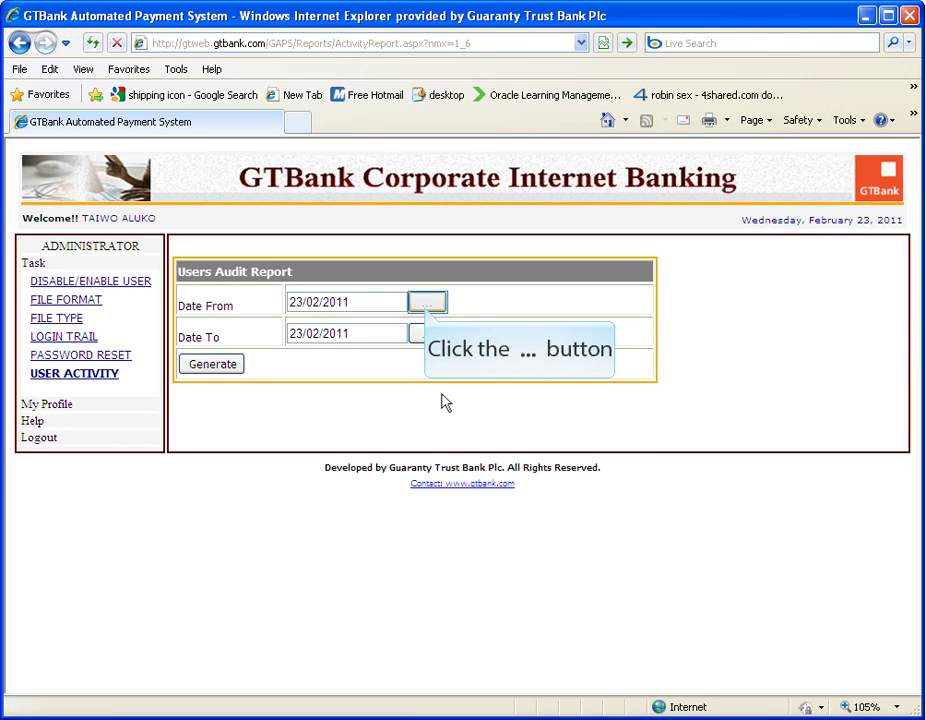
Generate the Users Audit Report for 01/02/2011 through 22/02/2011 using the date pickers.
{"action": "left_click", "coordinate": [426, 310]}
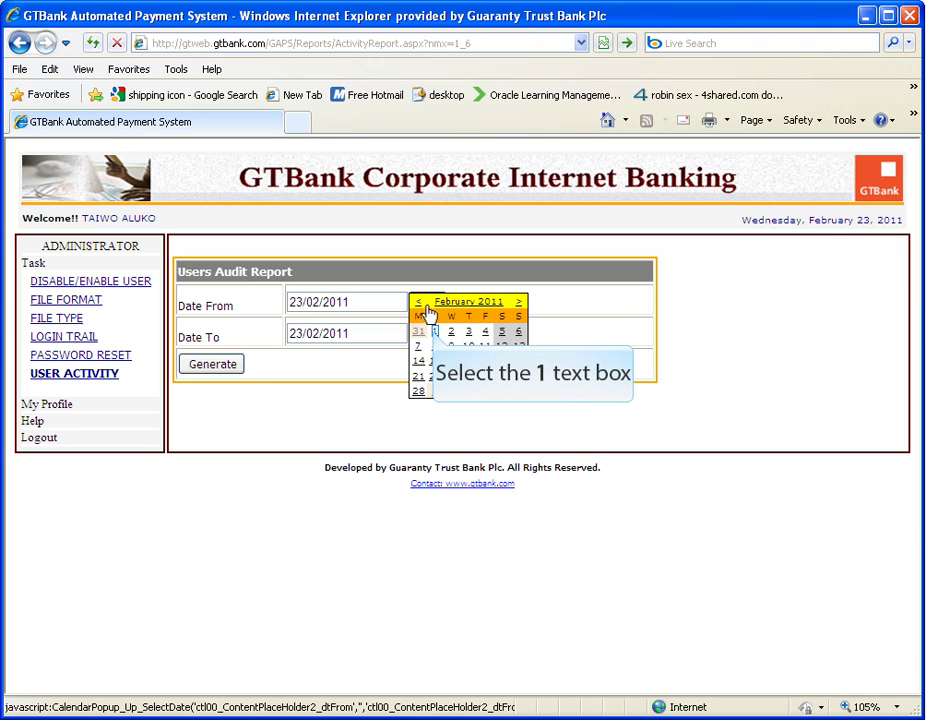
{"action": "left_click", "coordinate": [434, 331]}
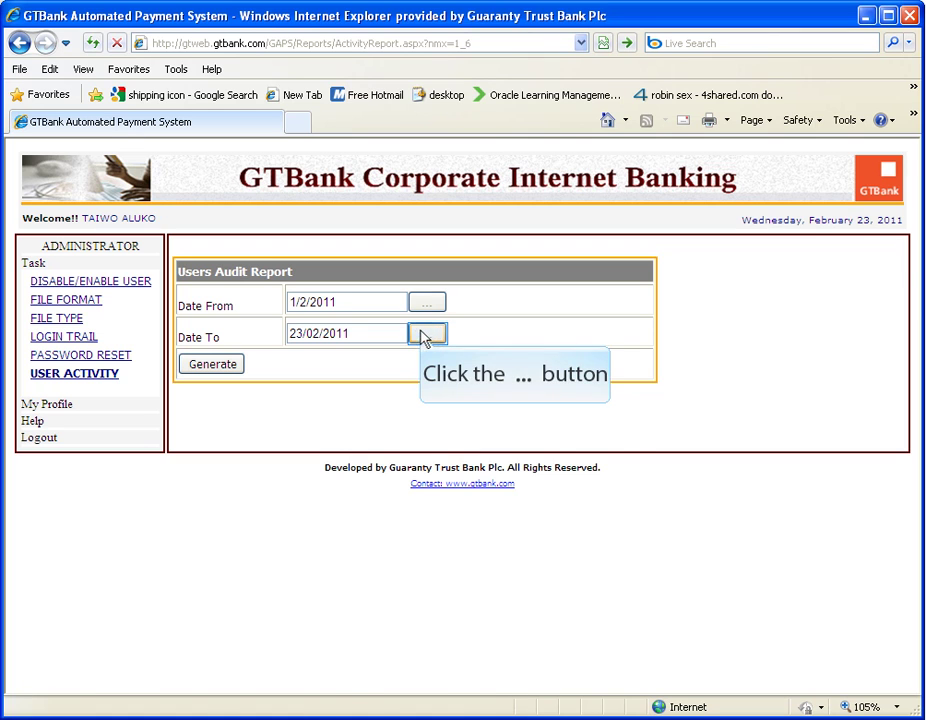
{"action": "left_click", "coordinate": [424, 336]}
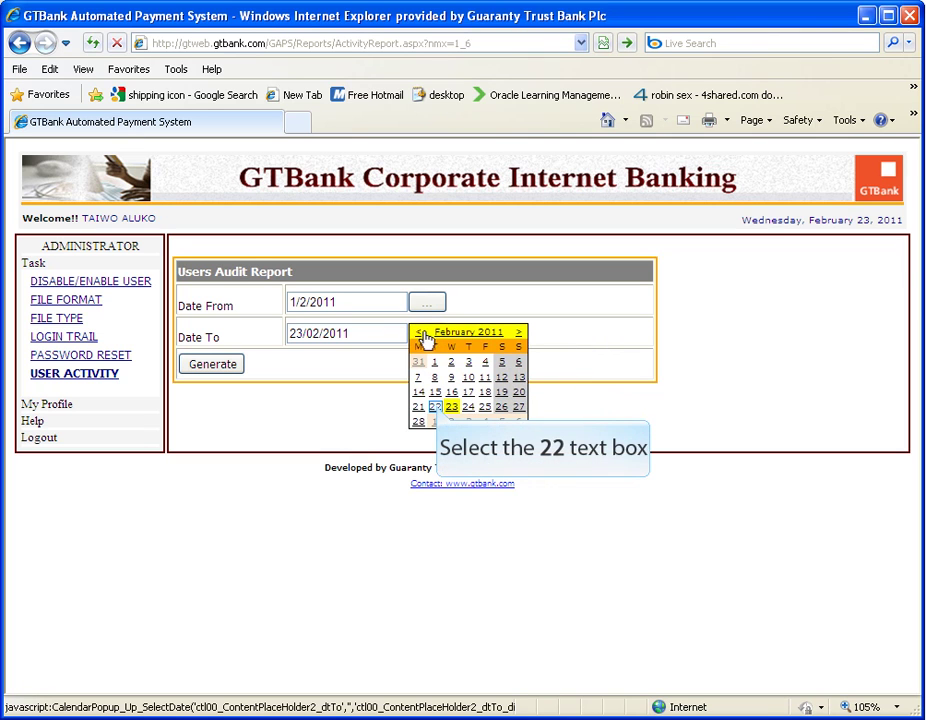
{"action": "left_click", "coordinate": [436, 407]}
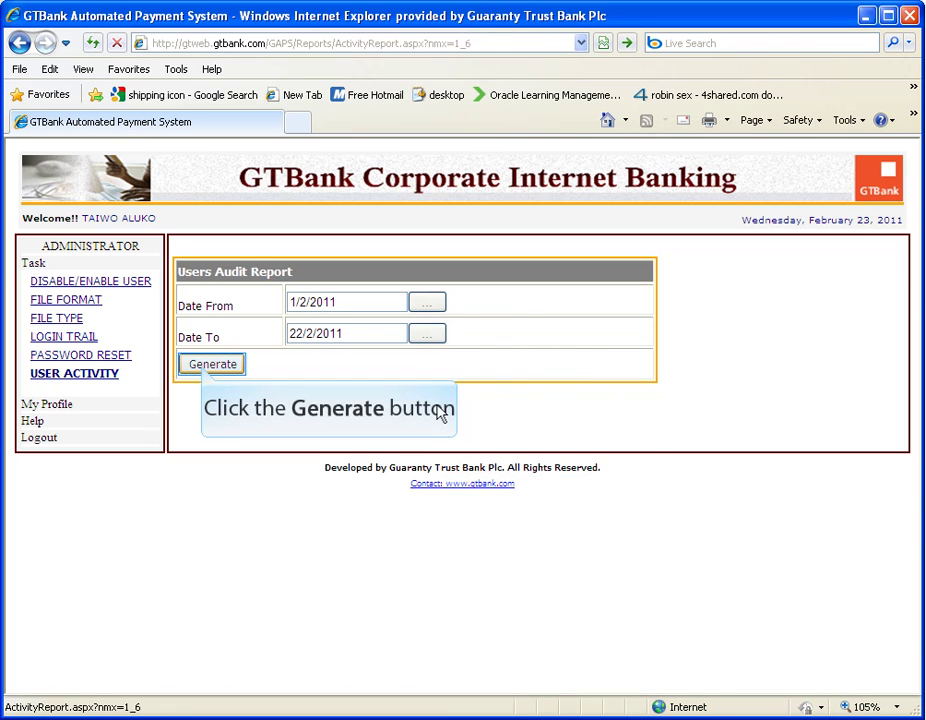
{"action": "left_click", "coordinate": [204, 367]}
{"action": "left_click", "coordinate": [205, 366]}
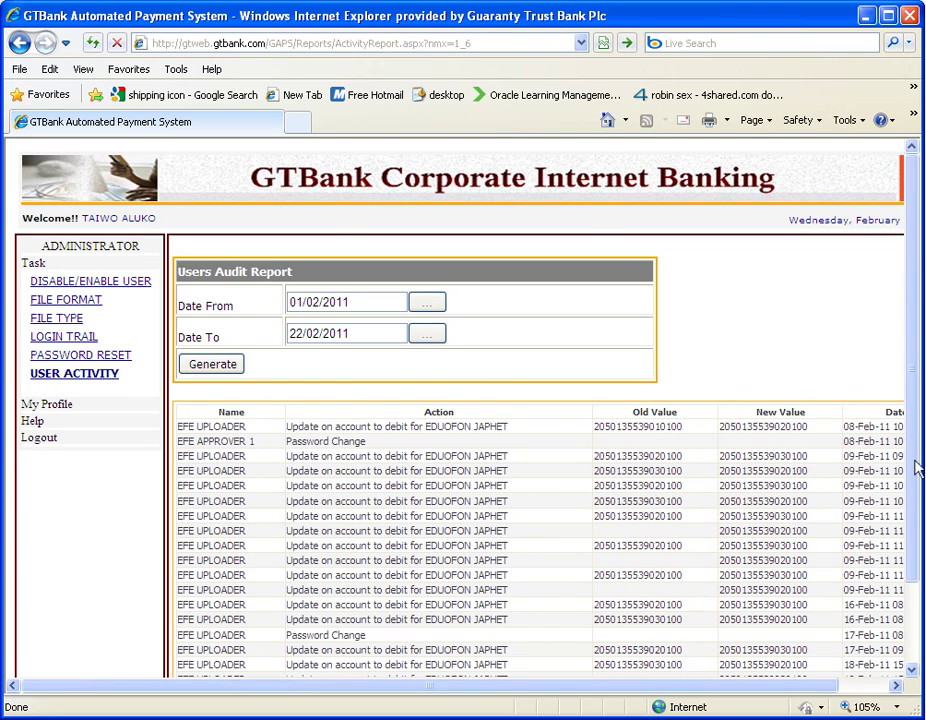
Scroll through the audit report table to review user actions with their old and new values.
{"action": "scroll", "coordinate": [916, 467], "scroll_direction": "down", "scroll_amount": 2}
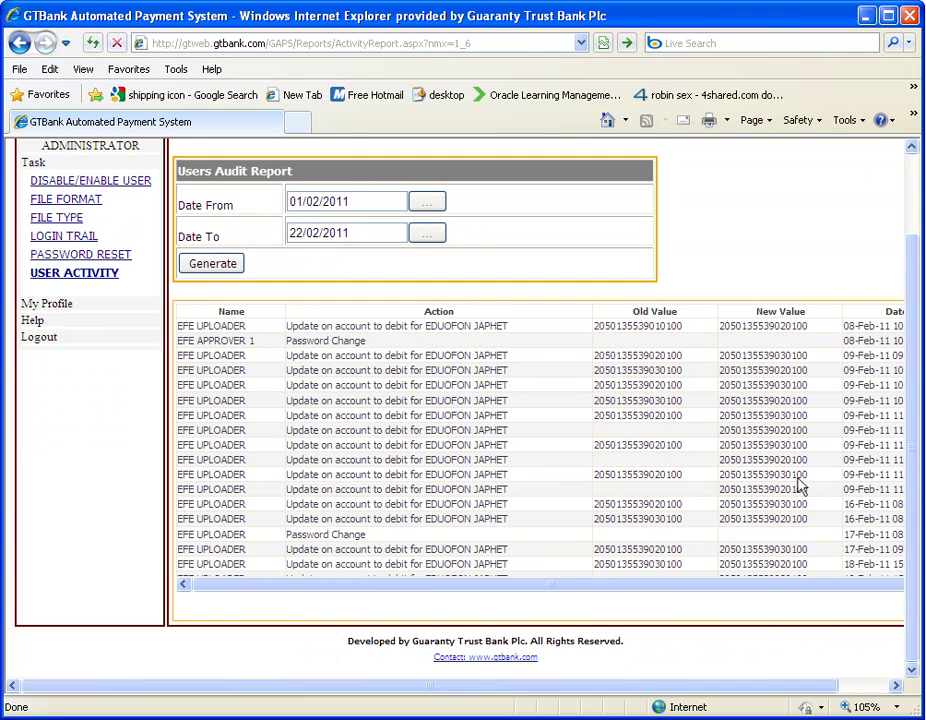
{"action": "left_click_drag", "start_coordinate": [683, 689], "coordinate": [806, 688]}
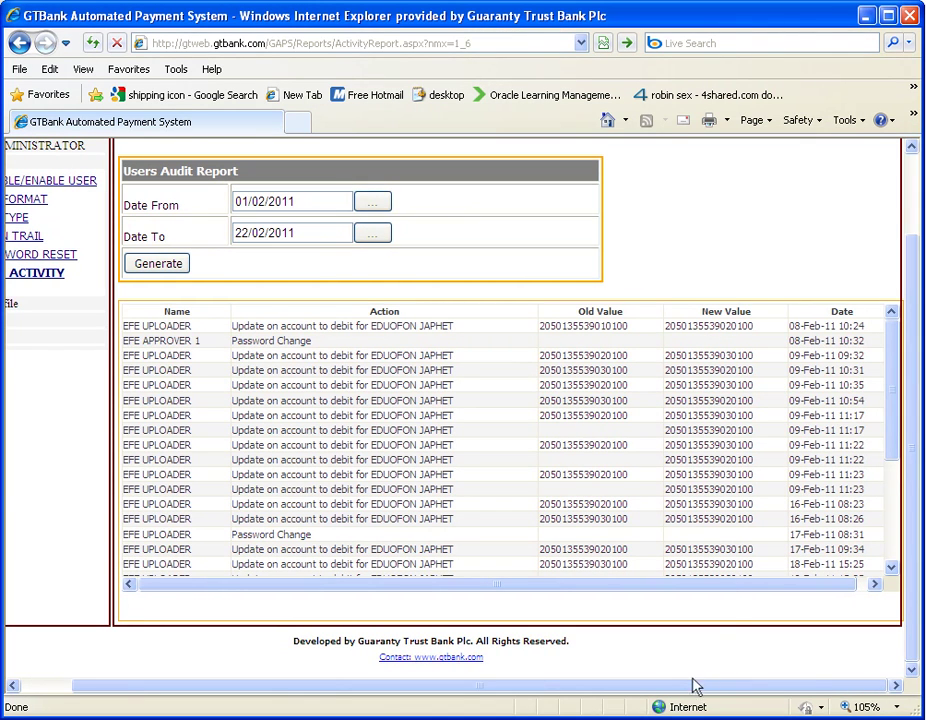
{"action": "left_click_drag", "start_coordinate": [735, 589], "coordinate": [766, 591]}
{"action": "left_click_drag", "start_coordinate": [892, 460], "coordinate": [893, 553]}
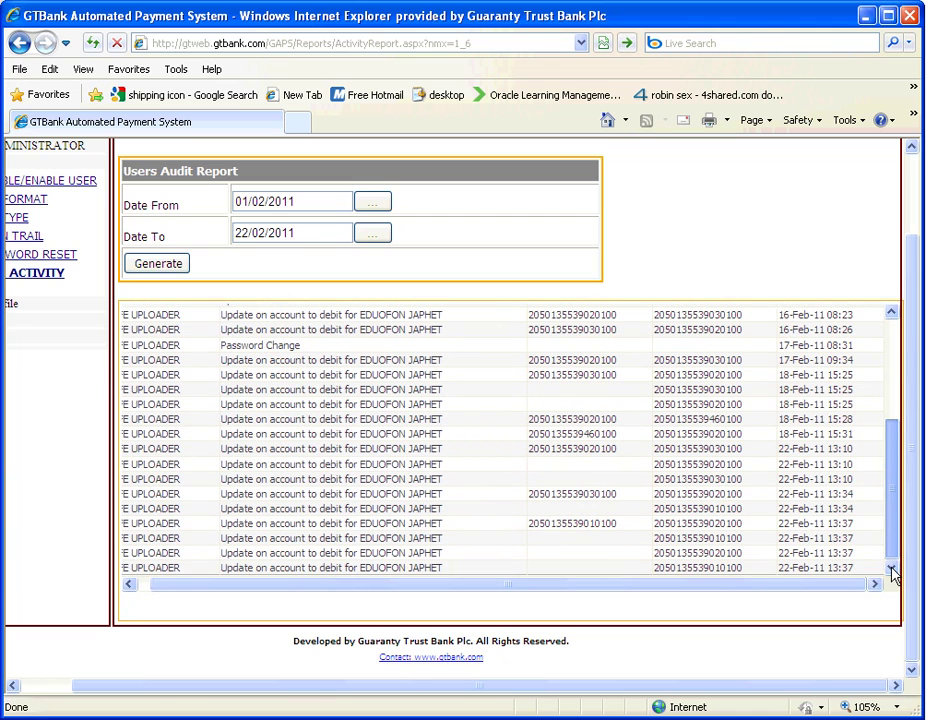
{"action": "left_click_drag", "start_coordinate": [892, 525], "coordinate": [890, 422]}
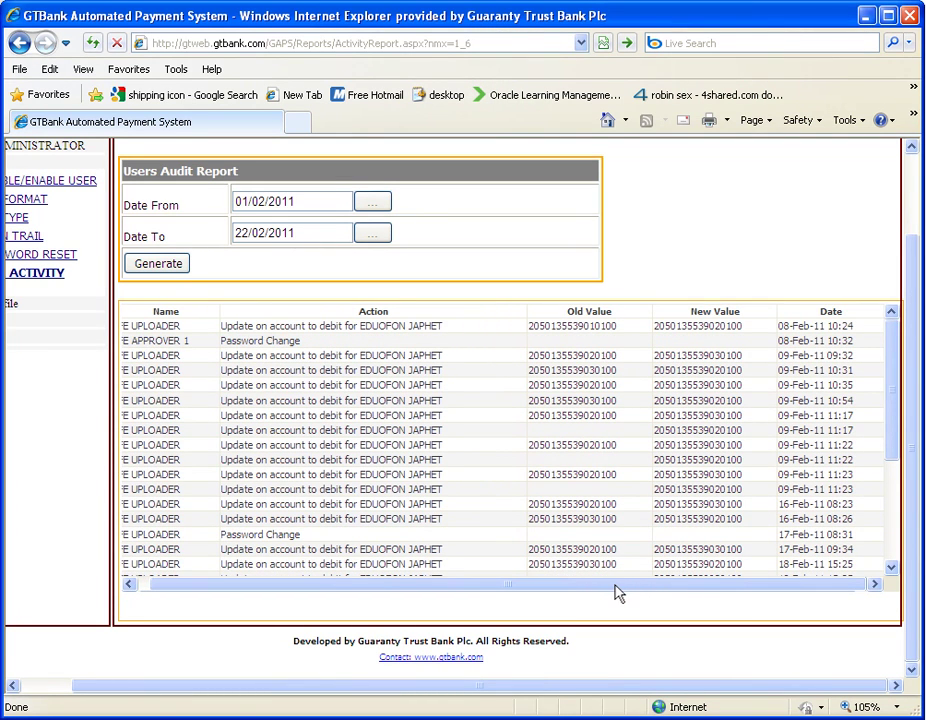
{"action": "scroll", "coordinate": [617, 592], "scroll_direction": "down", "scroll_amount": 4}
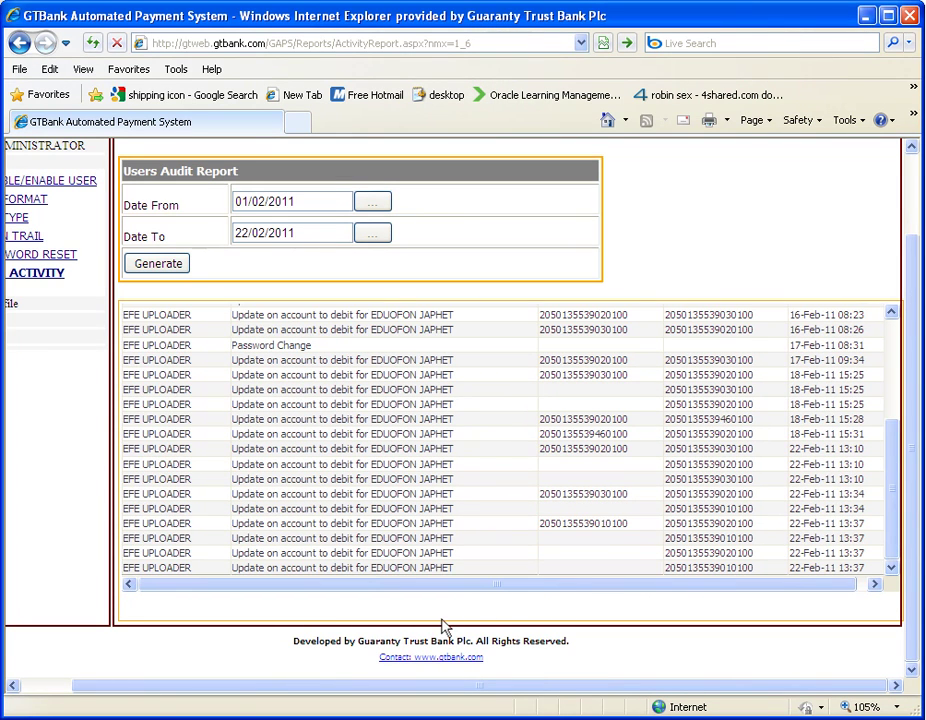
{"action": "left_click_drag", "start_coordinate": [407, 690], "coordinate": [348, 702]}
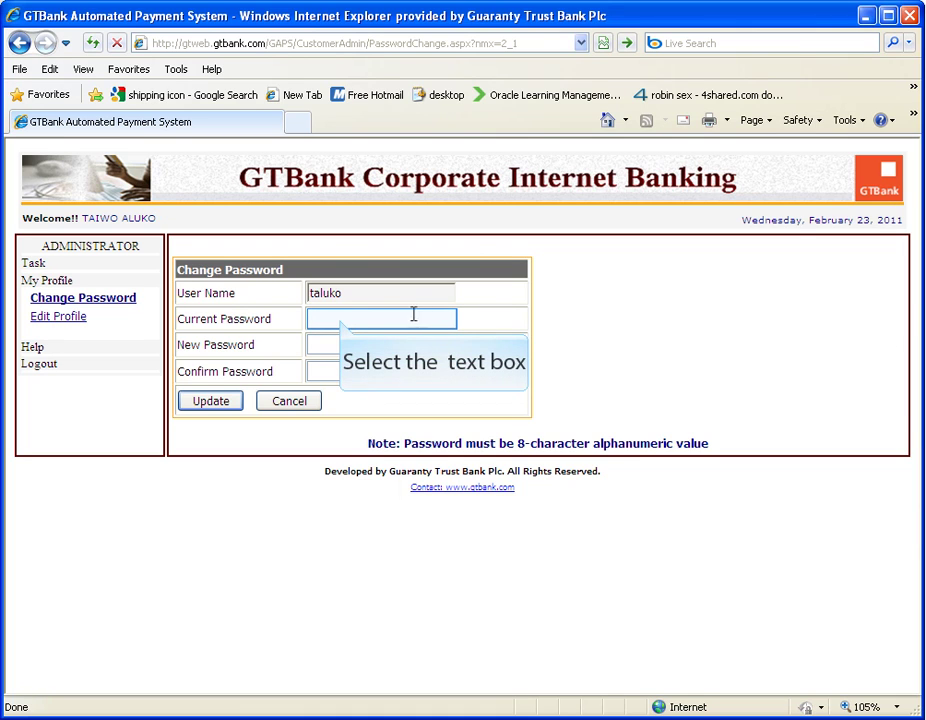
Enter the current password, then the new password and its confirmation in the Change Password form.
{"action": "left_click", "coordinate": [340, 318]}
{"action": "type", "text": "••"}
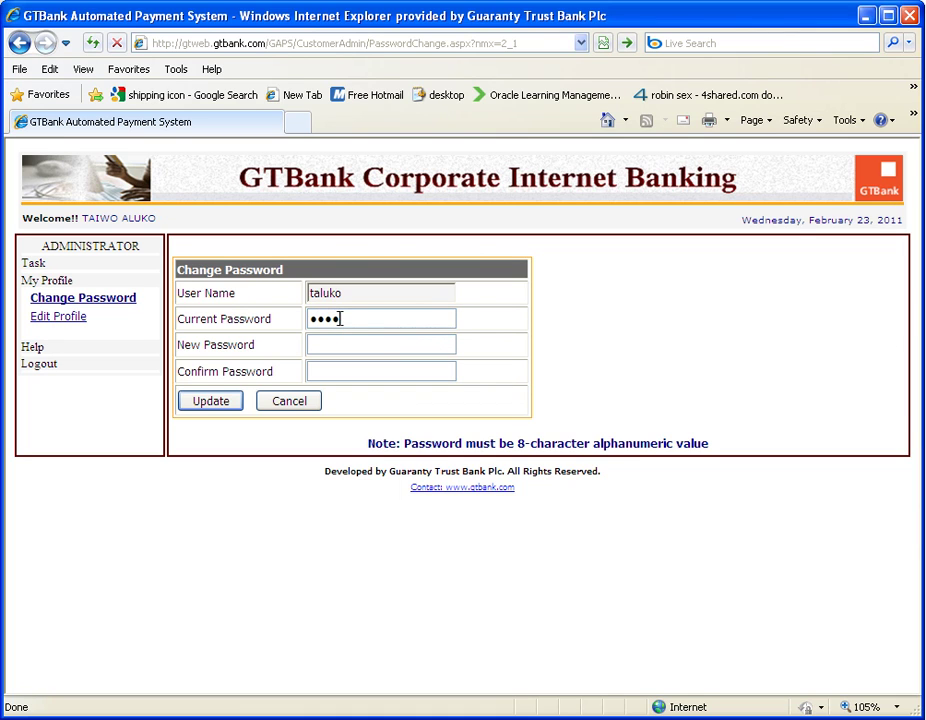
{"action": "type", "text": "••••••"}
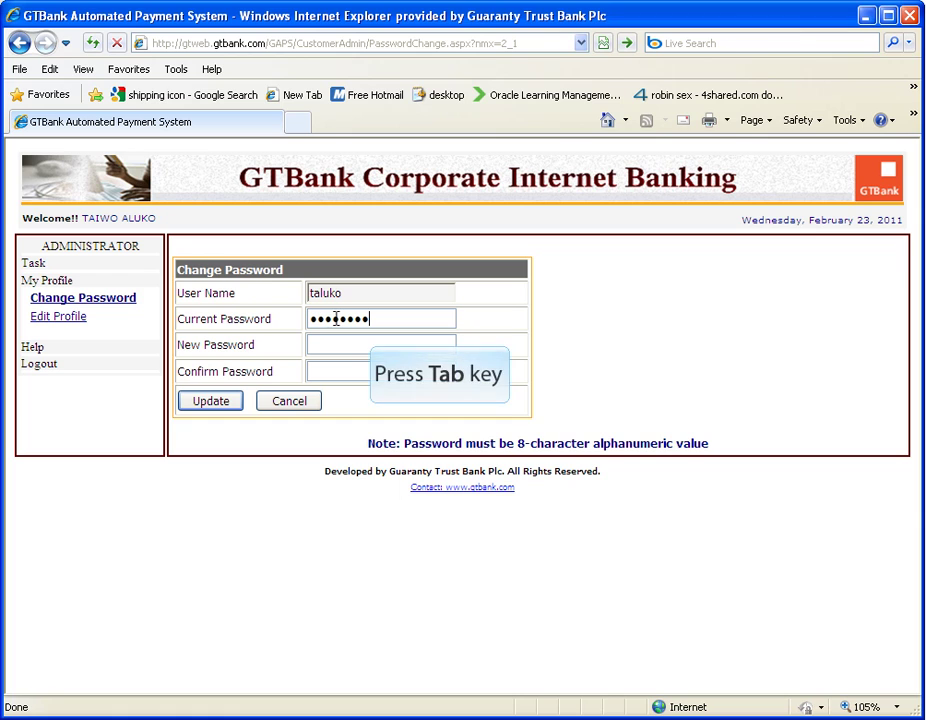
{"action": "key", "text": "Tab"}
{"action": "type", "text": "•"}
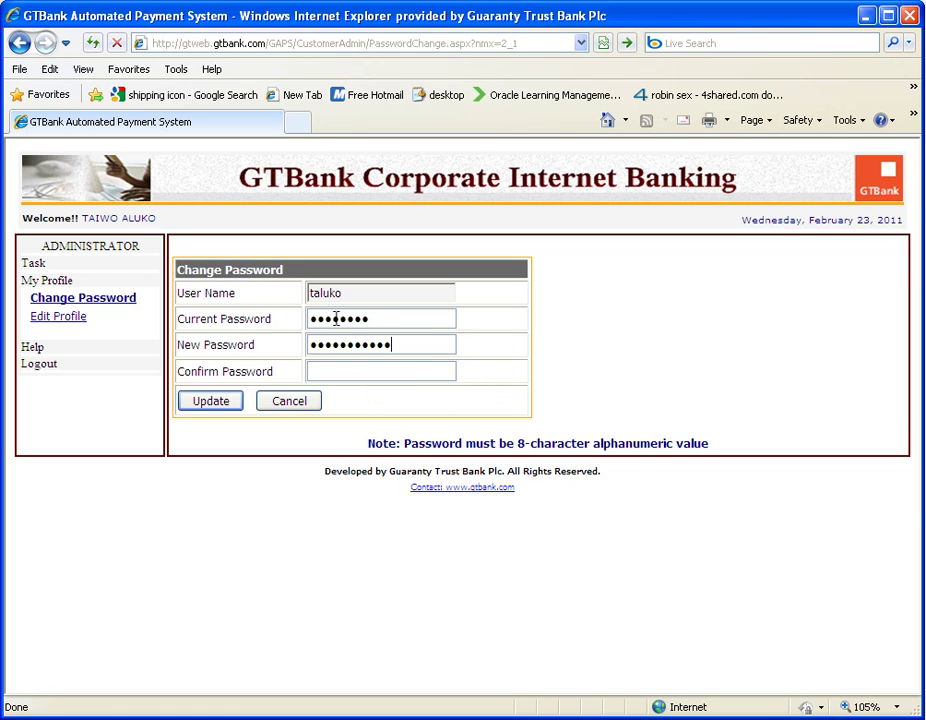
{"action": "key", "text": "Tab"}
{"action": "type", "text": "••"}
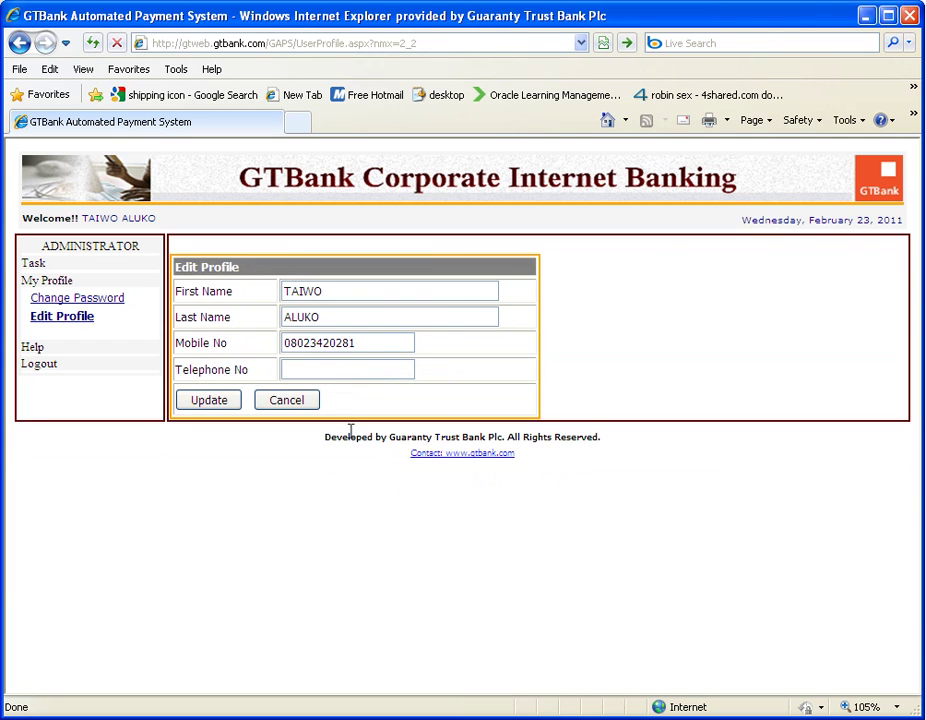
Review the first name, last name and mobile number, then add a telephone number to the profile.
{"action": "double_click", "coordinate": [345, 291]}
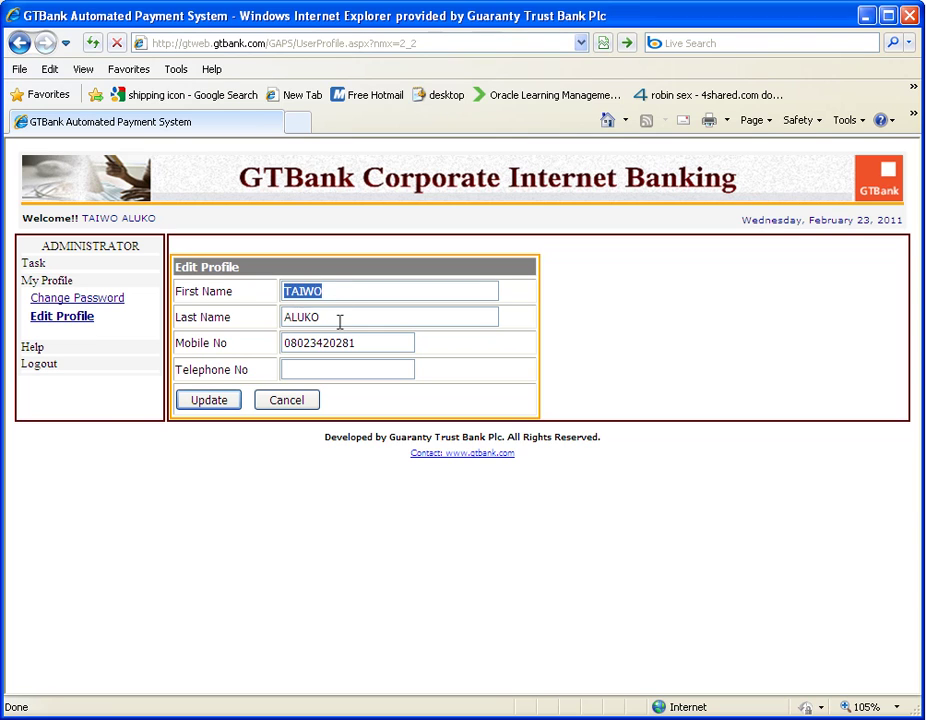
{"action": "double_click", "coordinate": [340, 321]}
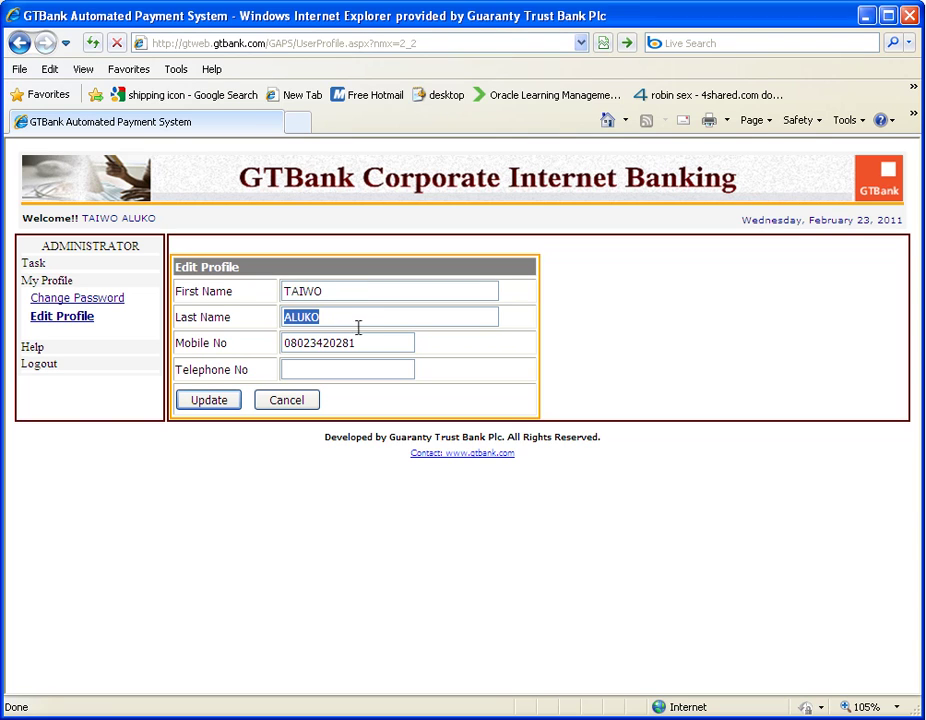
{"action": "double_click", "coordinate": [365, 343]}
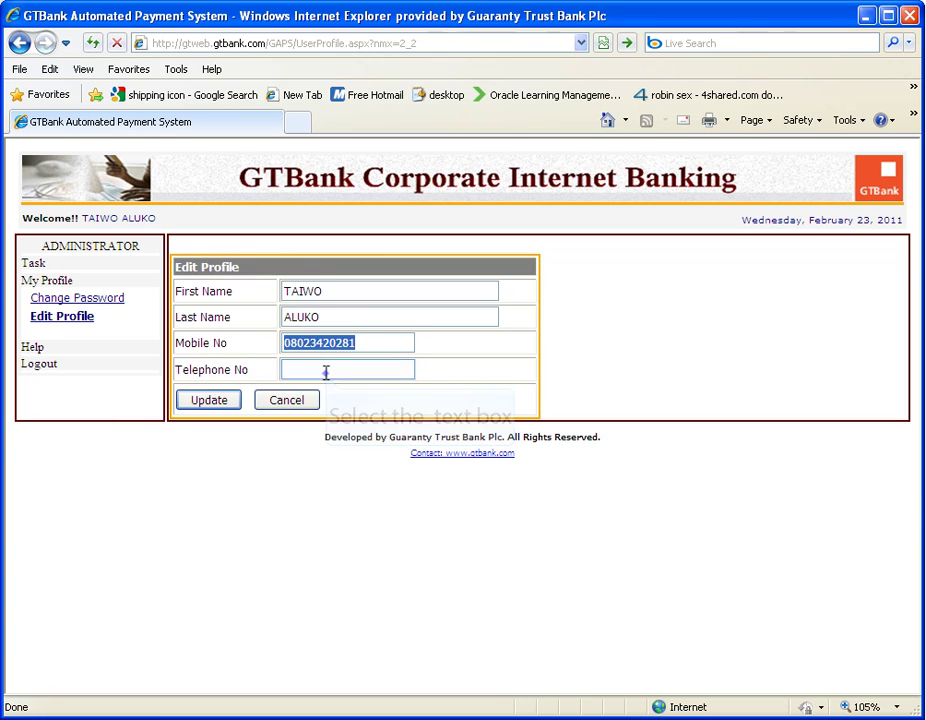
{"action": "left_click", "coordinate": [325, 371]}
{"action": "double_click", "coordinate": [344, 364]}
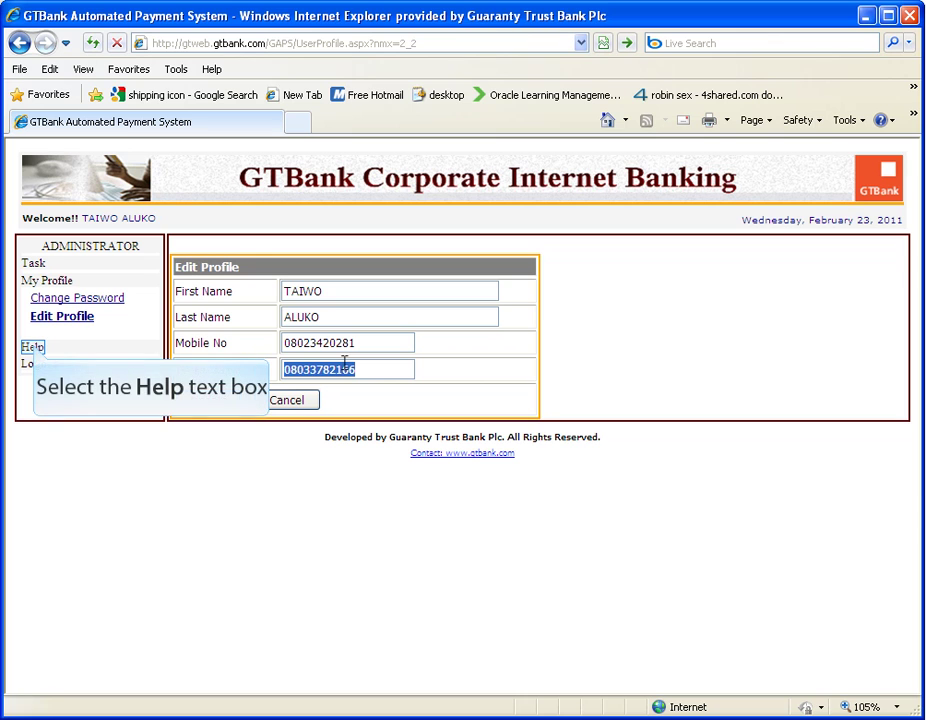
{"action": "left_click", "coordinate": [34, 347]}
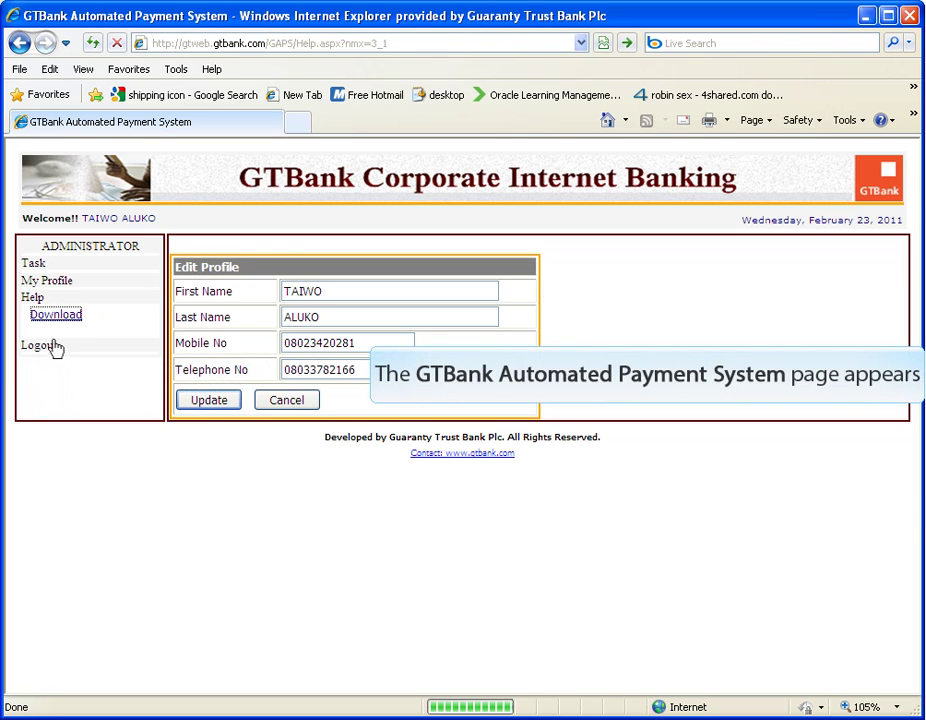
Download the GAPS user guide PDF from the Help page.
{"action": "left_click", "coordinate": [70, 318]}
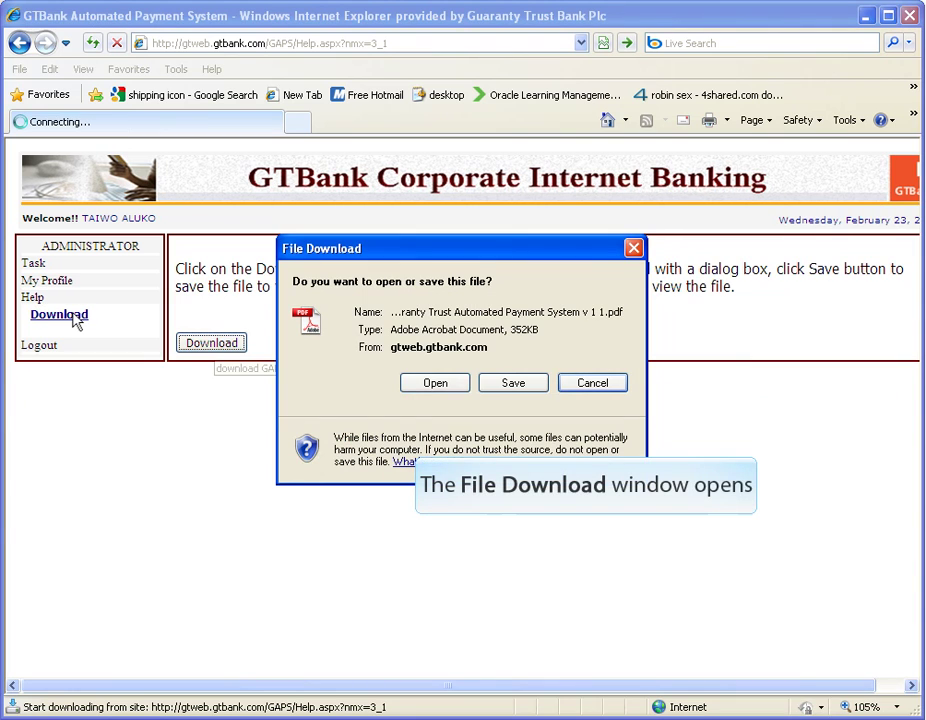